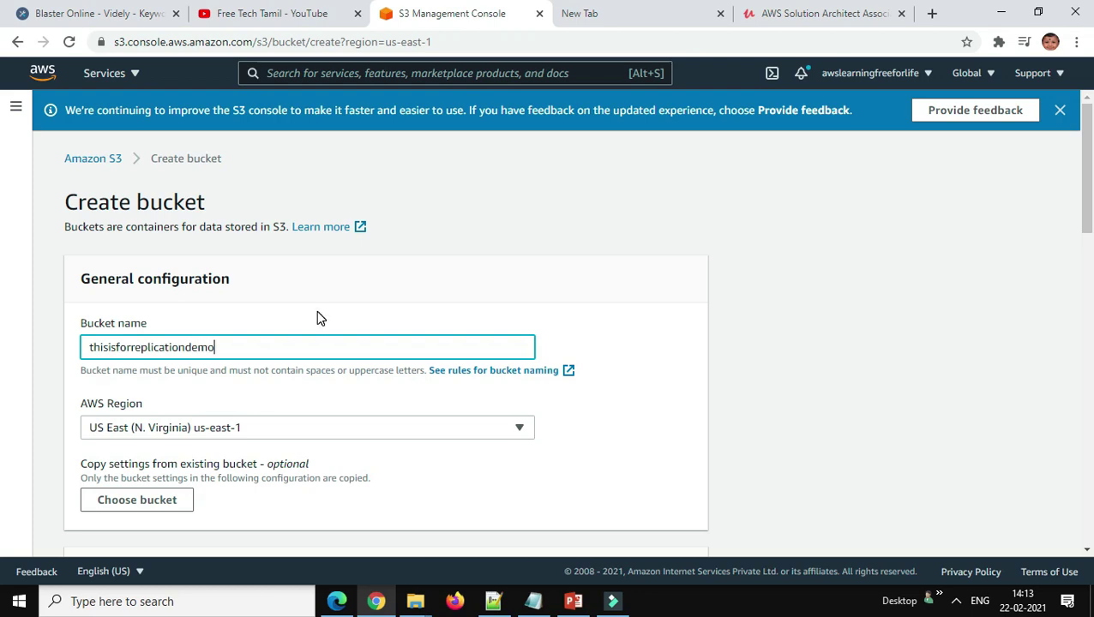
scroll(390, 459, "down", 2)
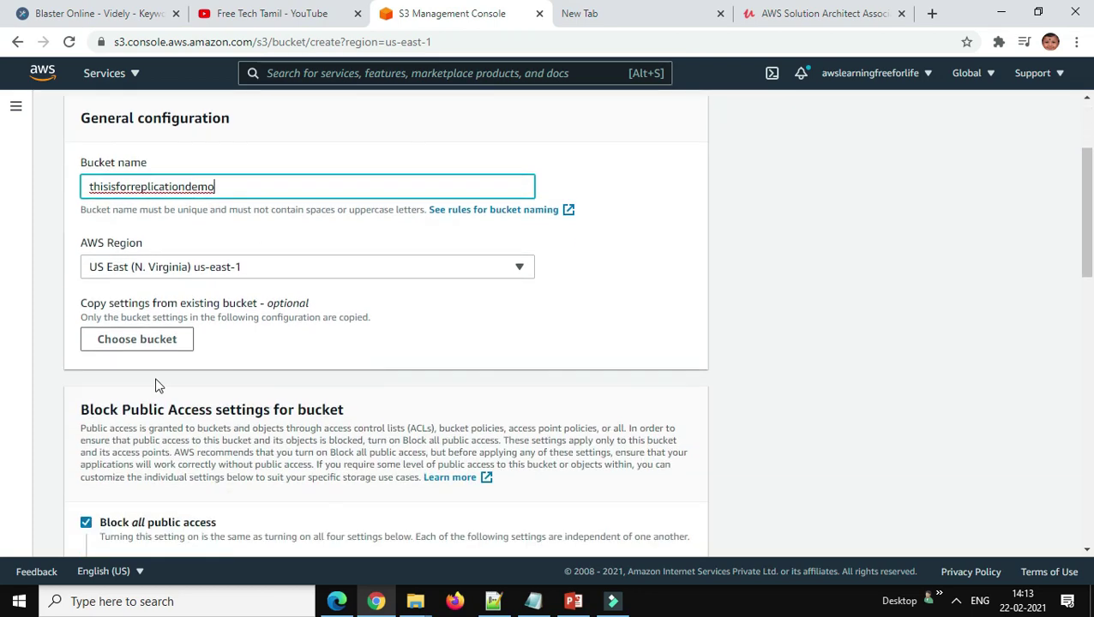
left_click(146, 345)
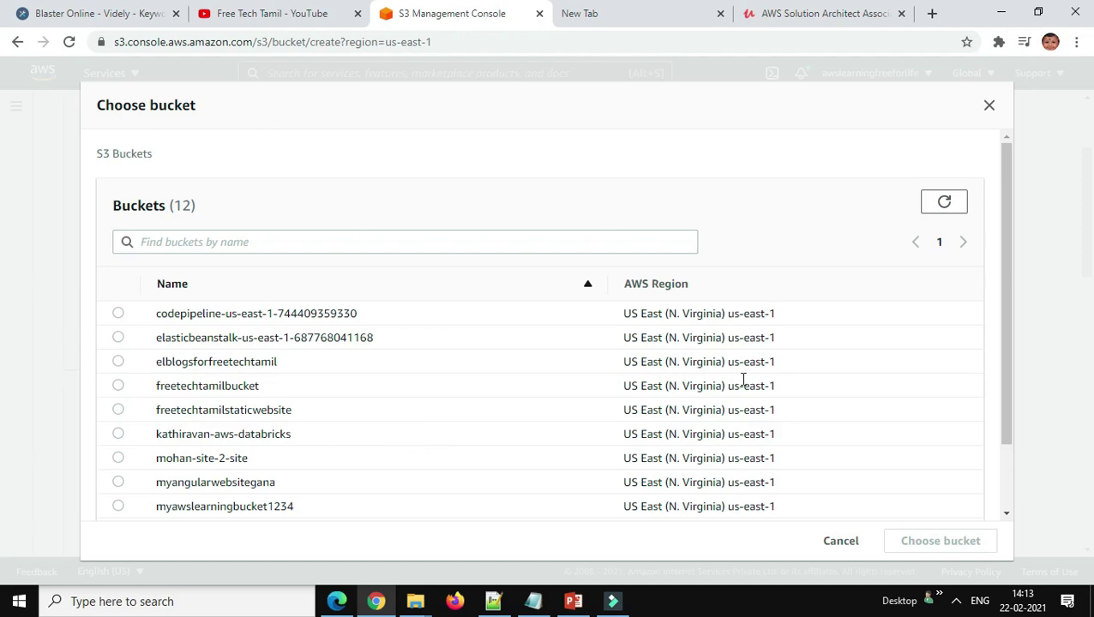
left_click(840, 541)
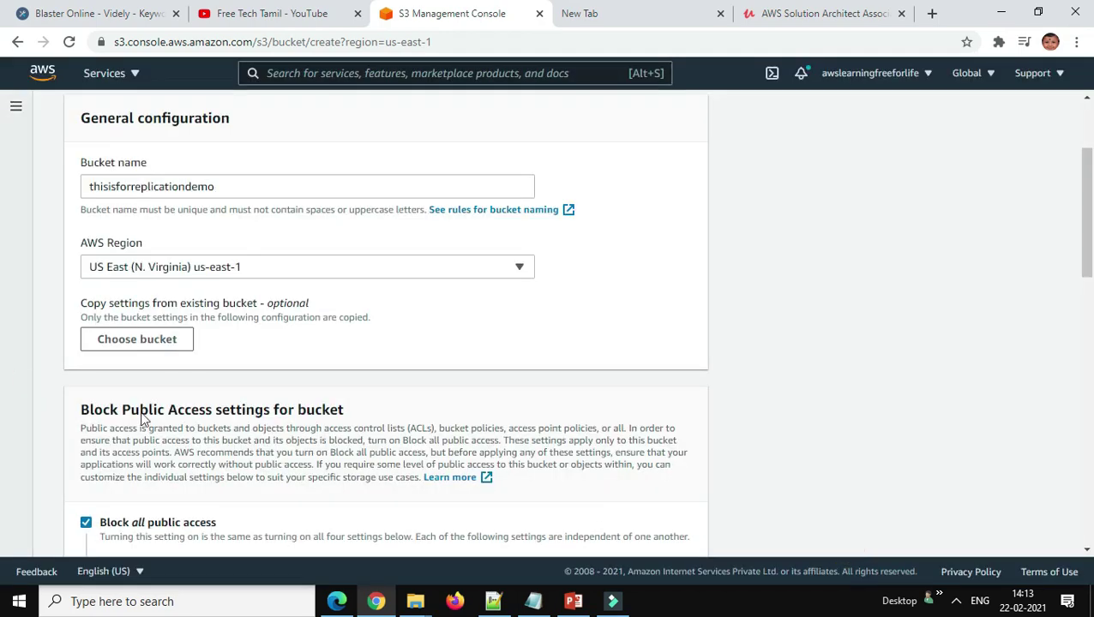
scroll(410, 438, "up", 1)
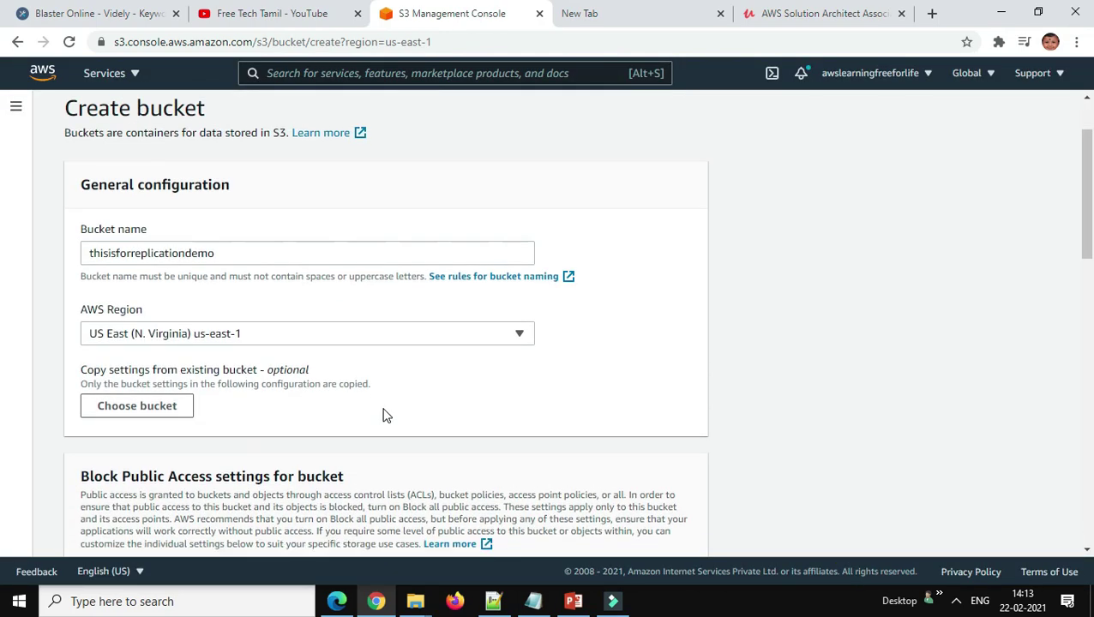
- Enable Bucket Versioning for the new bucket thisisforreplicationdemo
scroll(383, 415, "down", 4)
scroll(311, 458, "down", 2)
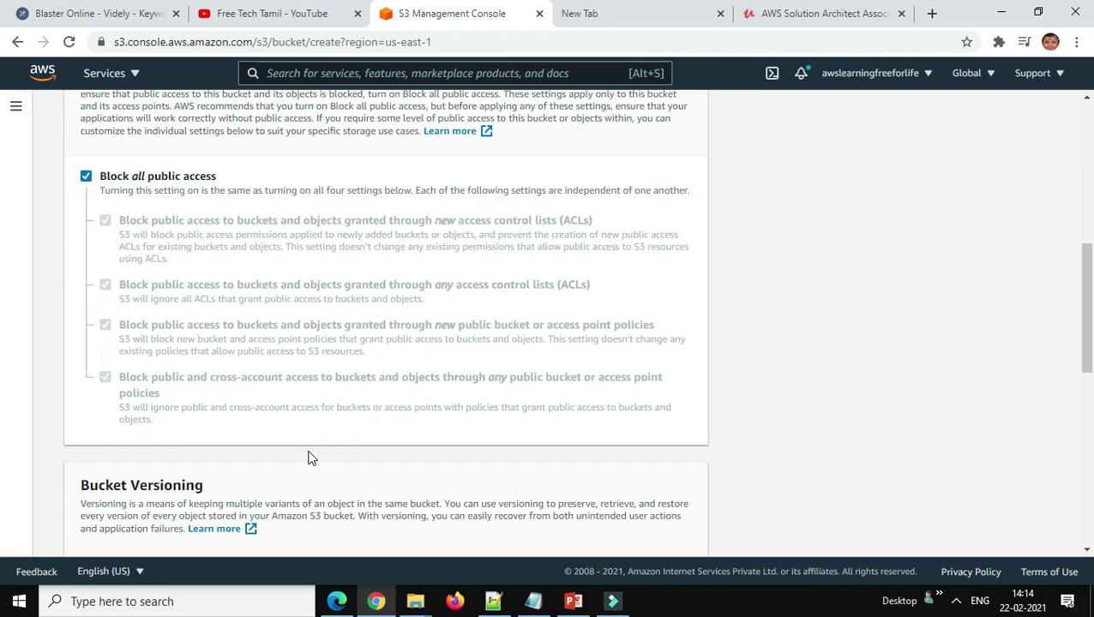
scroll(311, 459, "down", 3)
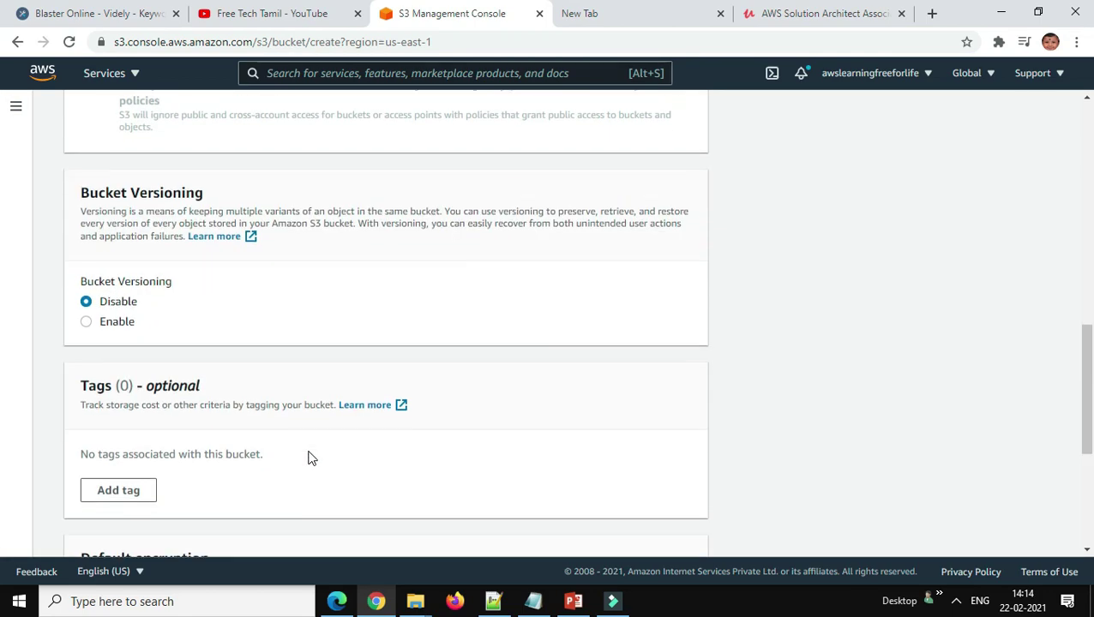
left_click(87, 318)
scroll(310, 439, "down", 2)
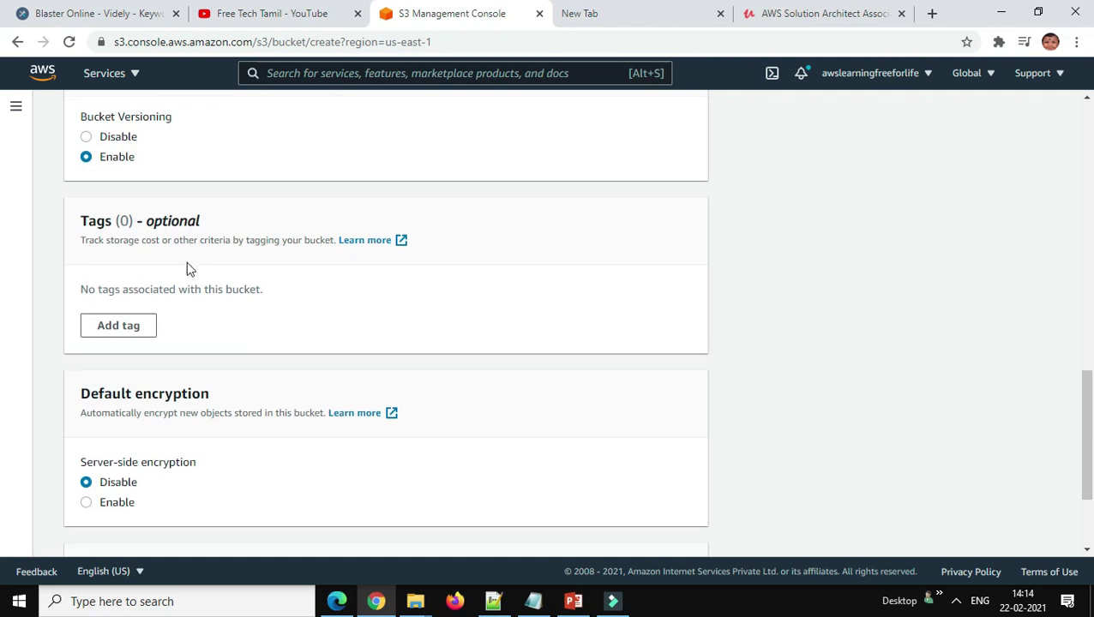
- Expand the advanced settings to review Object Lock, and create the bucket
scroll(254, 418, "down", 2)
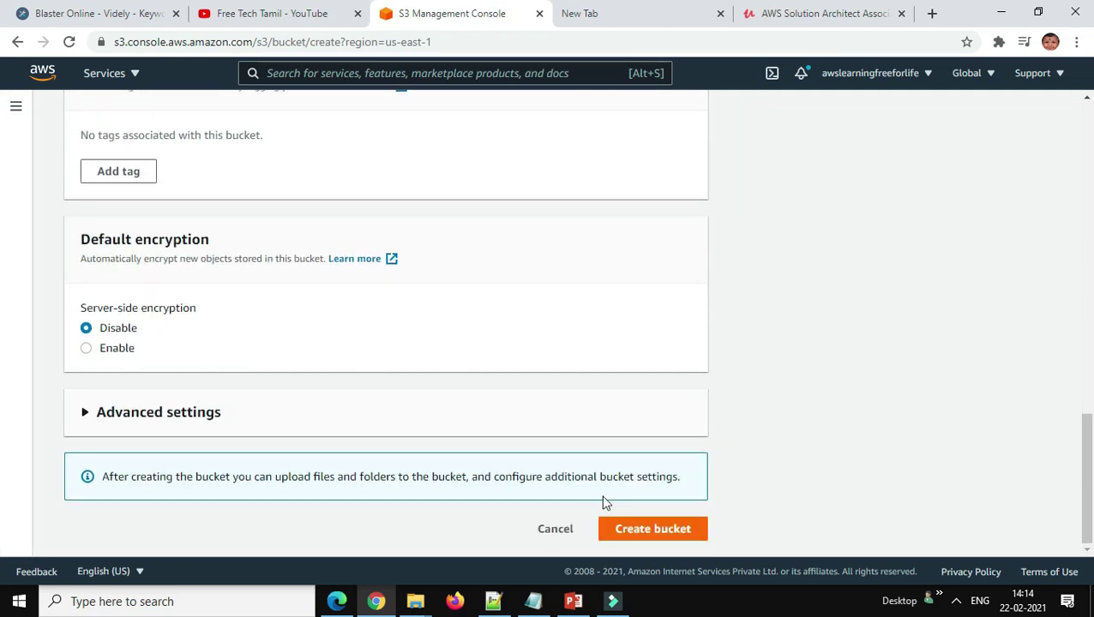
left_click(168, 413)
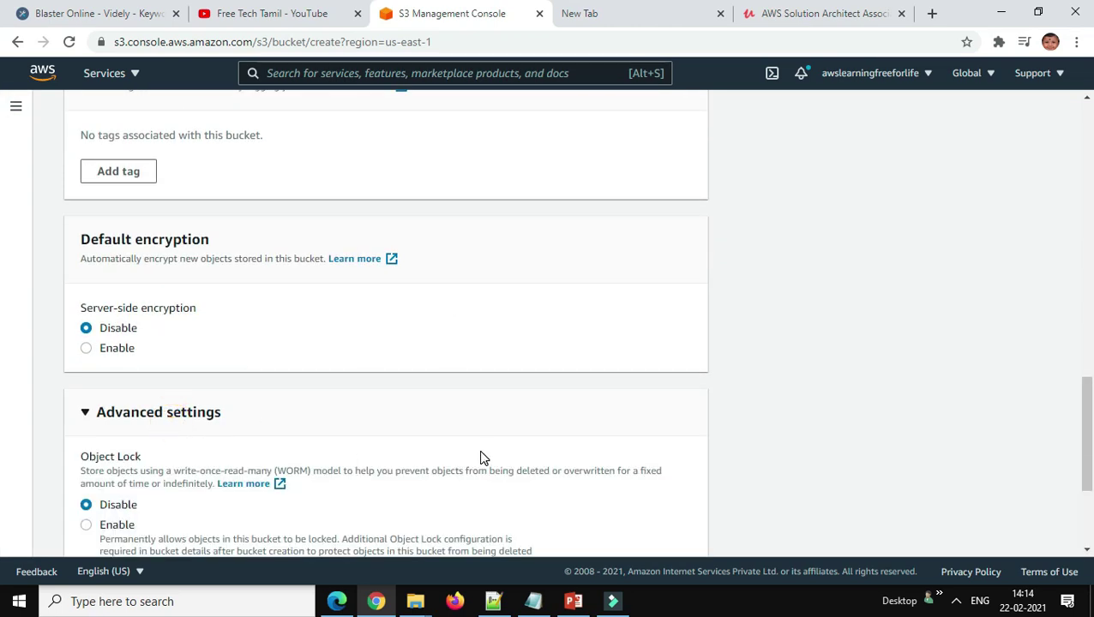
scroll(481, 456, "down", 3)
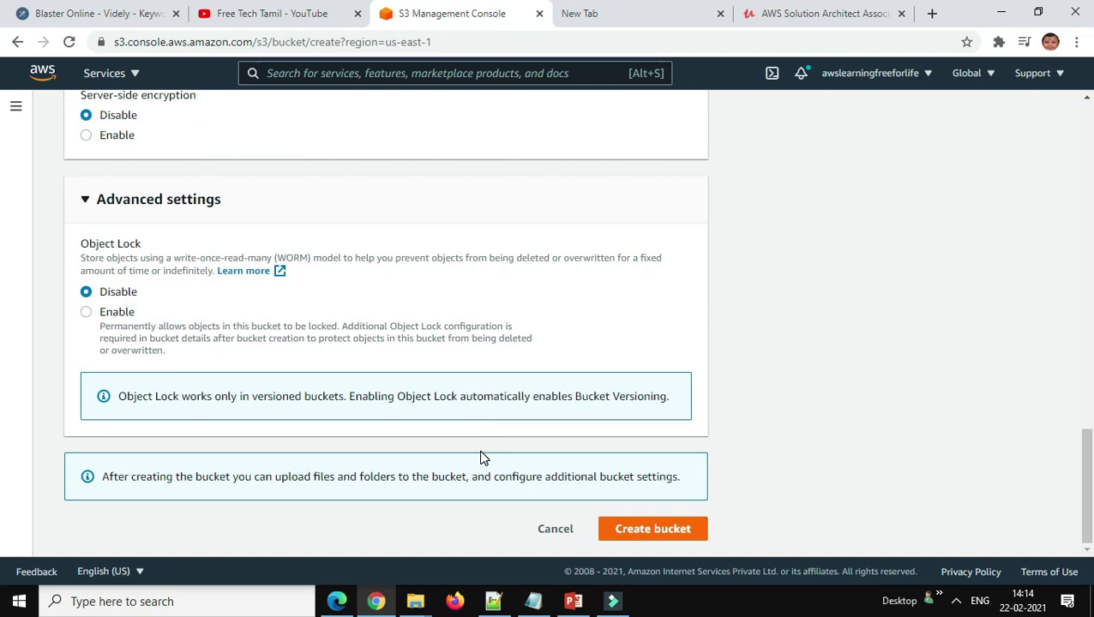
left_click(669, 530)
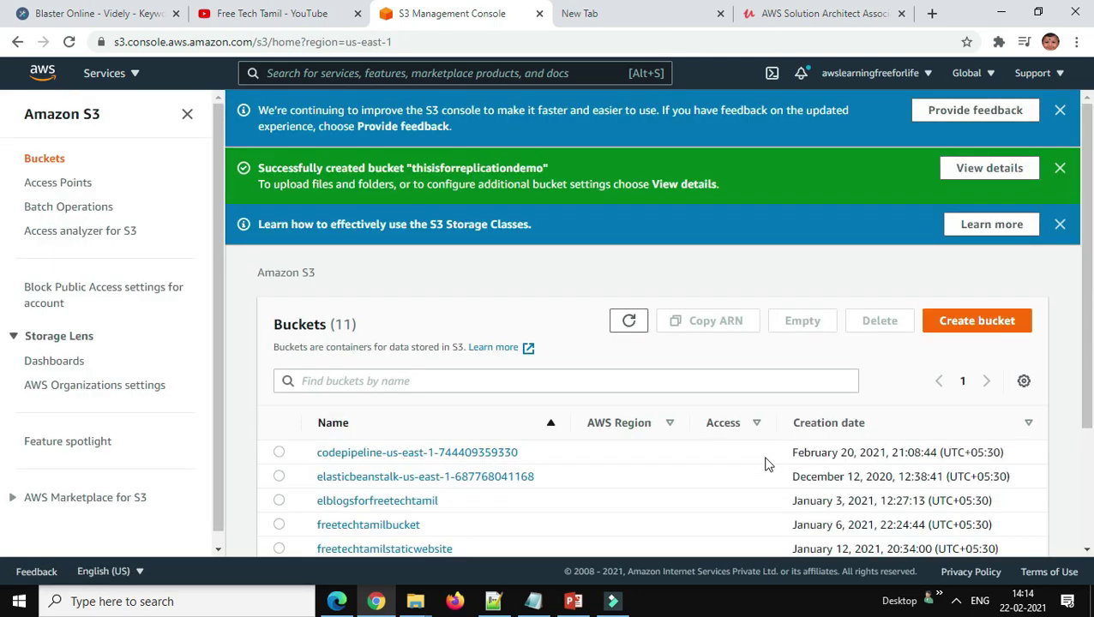
- Open the thisisforreplicationdemo bucket and start a new replication rule from its management settings
scroll(767, 463, "down", 5)
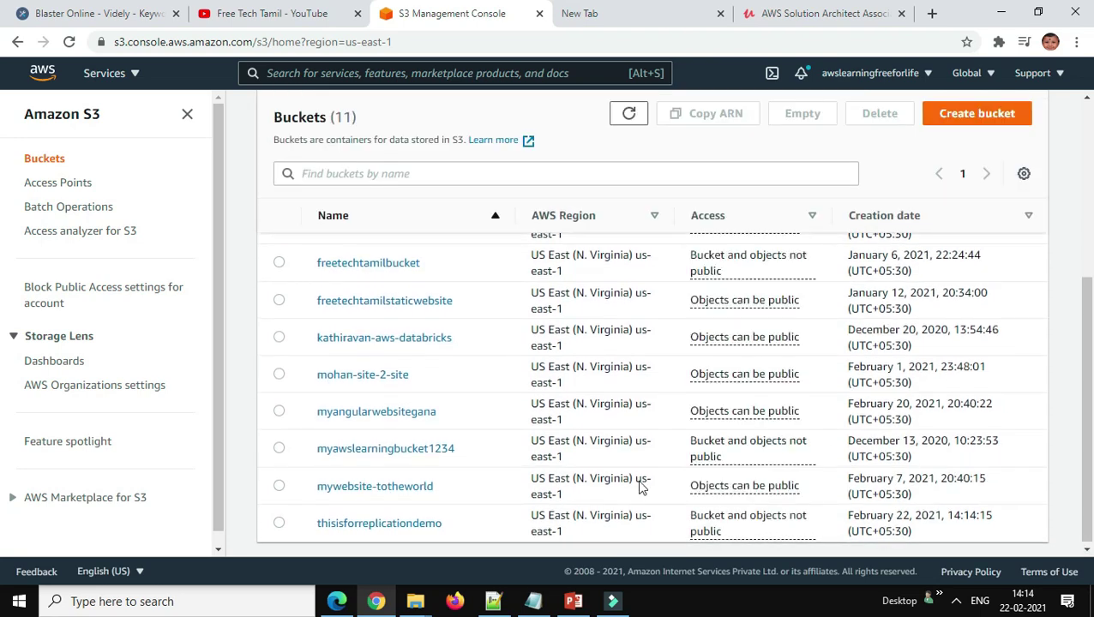
left_click(409, 525)
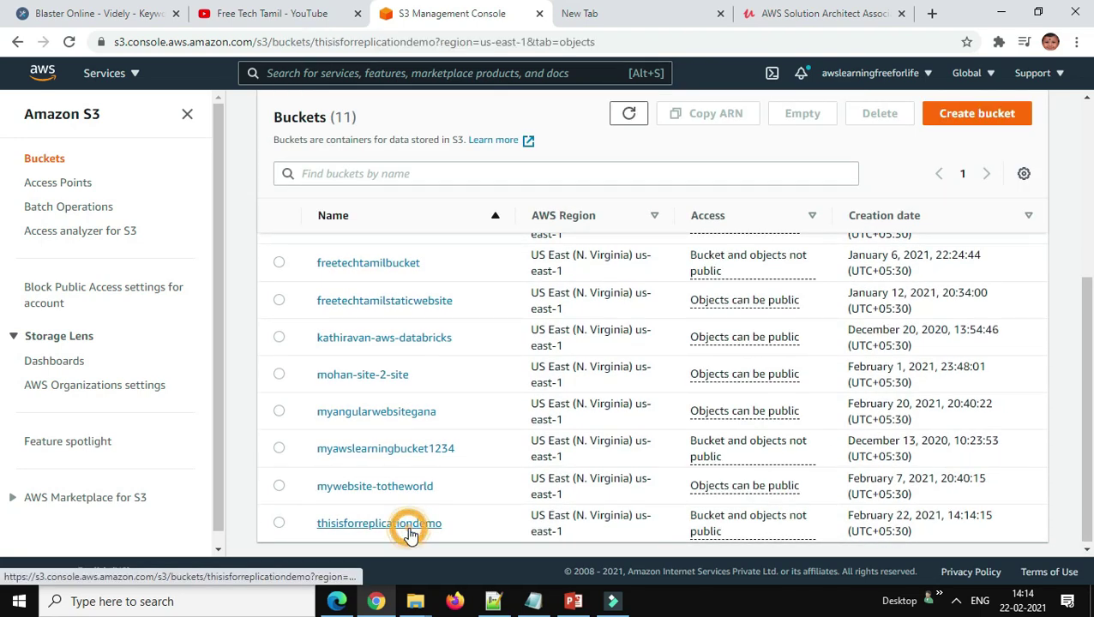
scroll(859, 461, "down", 2)
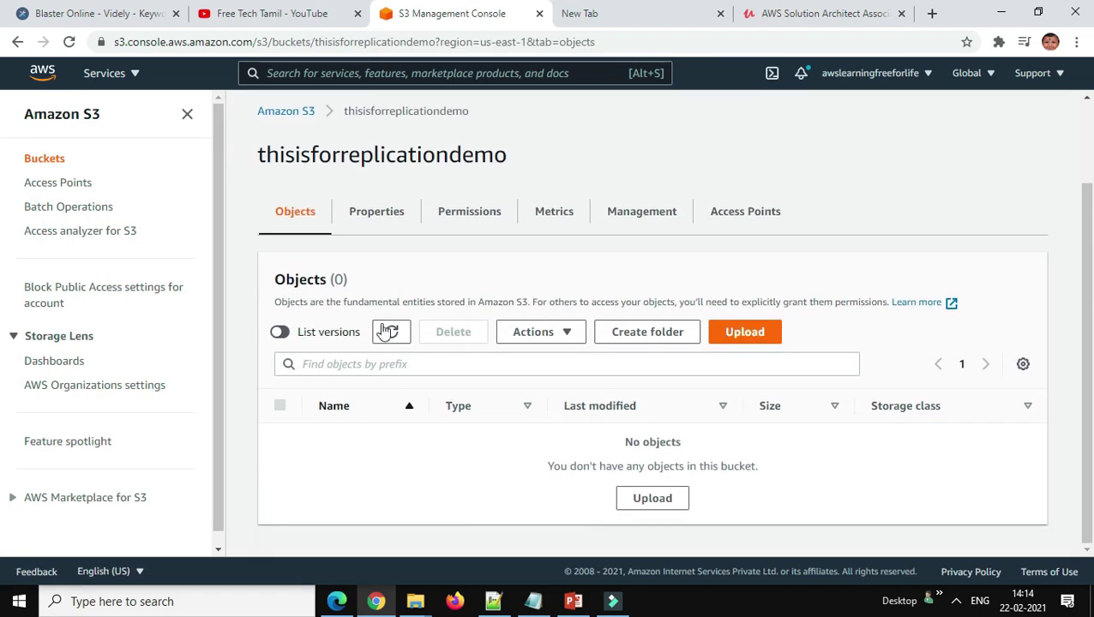
left_click(642, 212)
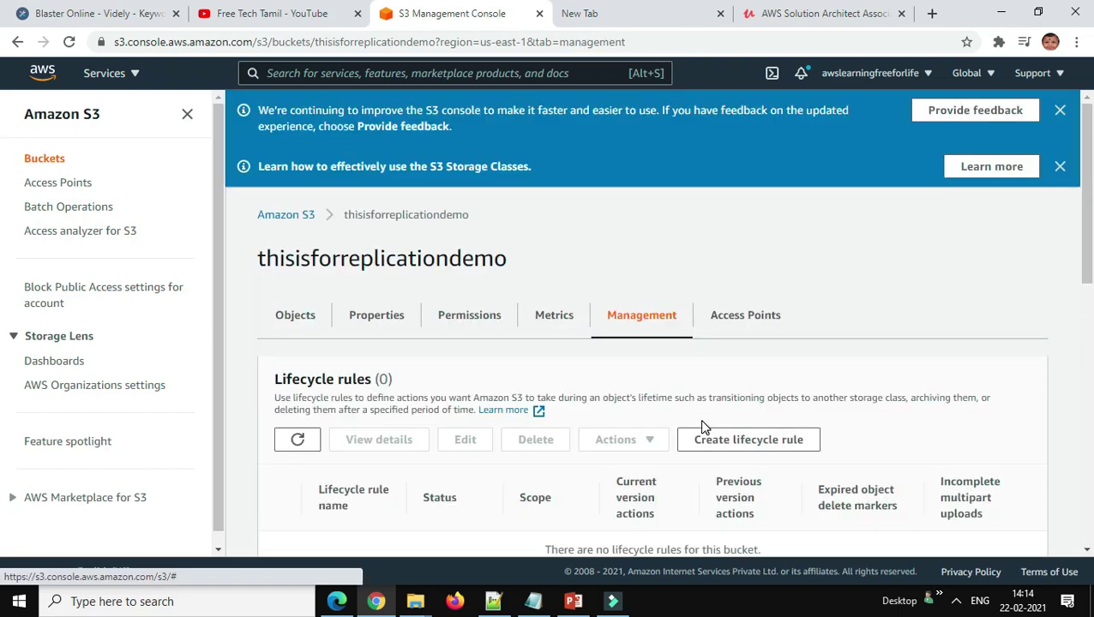
scroll(701, 426, "down", 5)
scroll(701, 426, "down", 3)
scroll(701, 426, "up", 2)
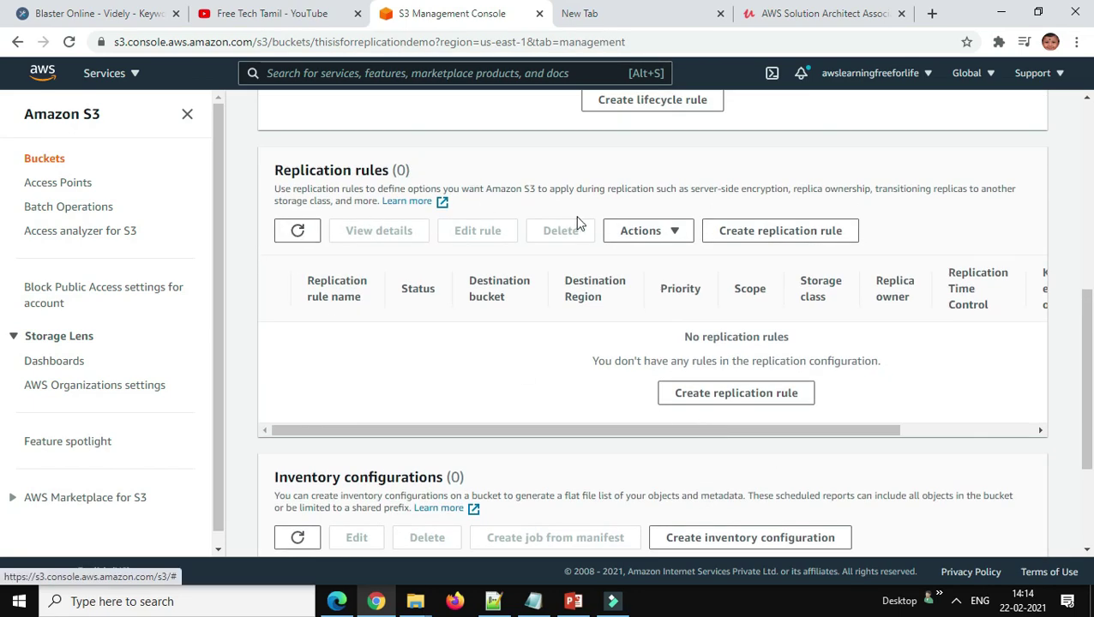
left_click(808, 236)
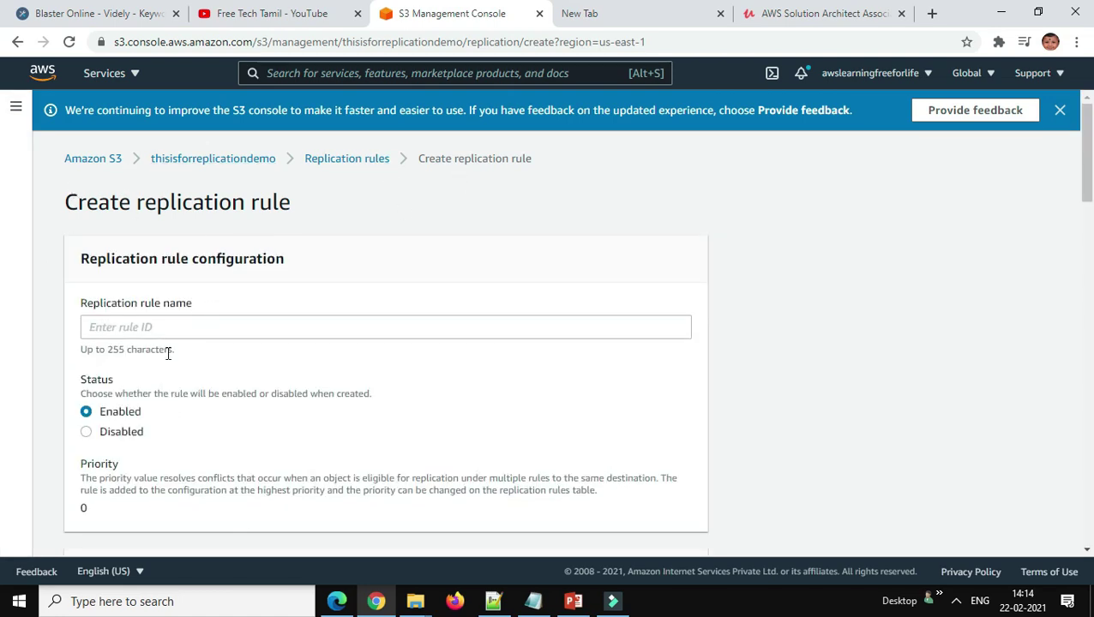
- Name the replication rule testreplica
left_click(121, 326)
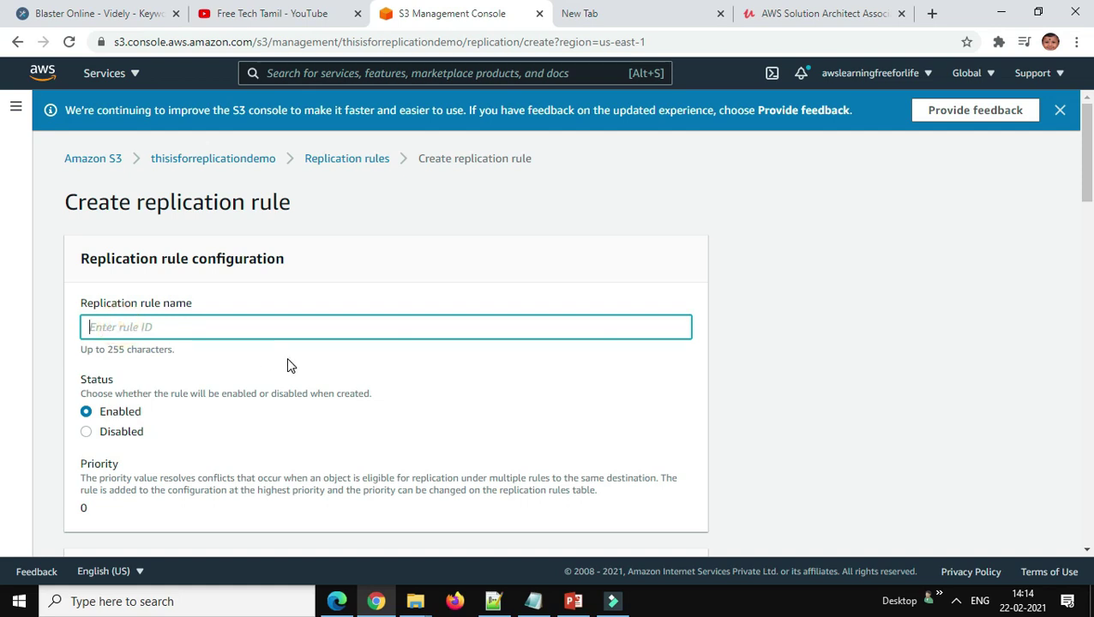
type("this")
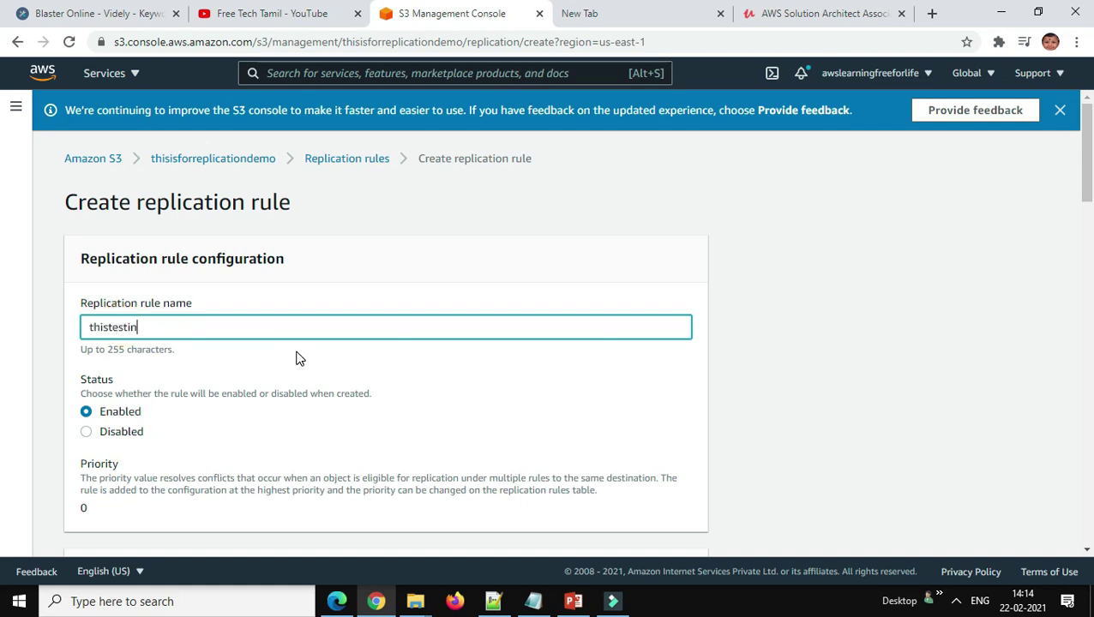
type("testin")
key("BackSpace")
key("BackSpace")
key("BackSpace")
key("BackSpace")
key("BackSpace")
key("BackSpace")
key("BackSpace")
key("BackSpace")
key("BackSpace")
key("BackSpace")
type("te")
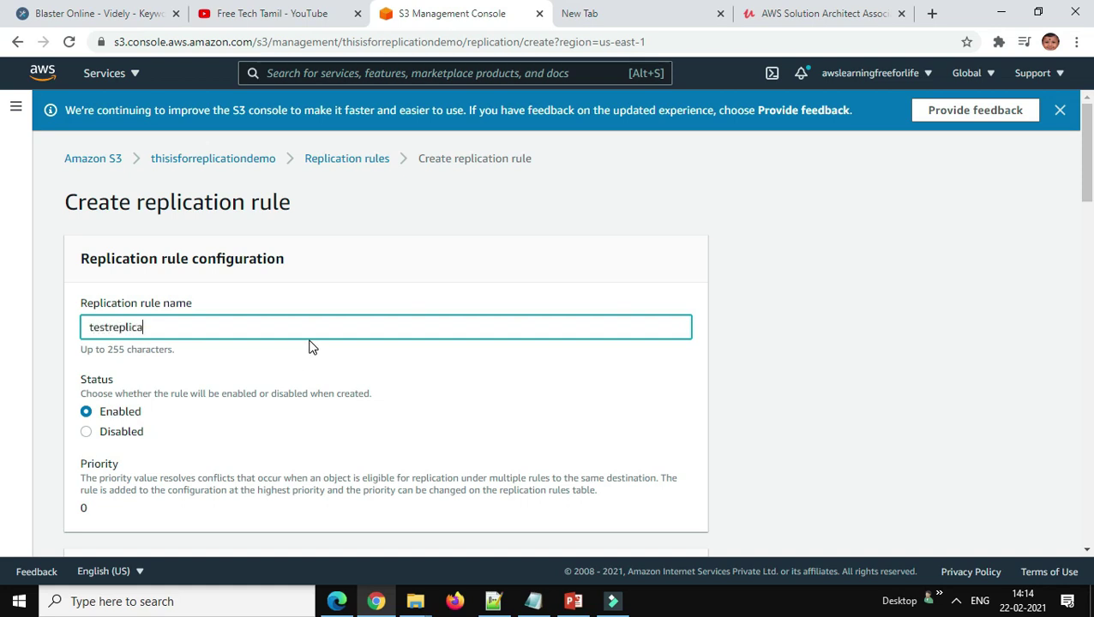
- Set the rule scope so that it applies to all objects in the source bucket
scroll(300, 390, "down", 4)
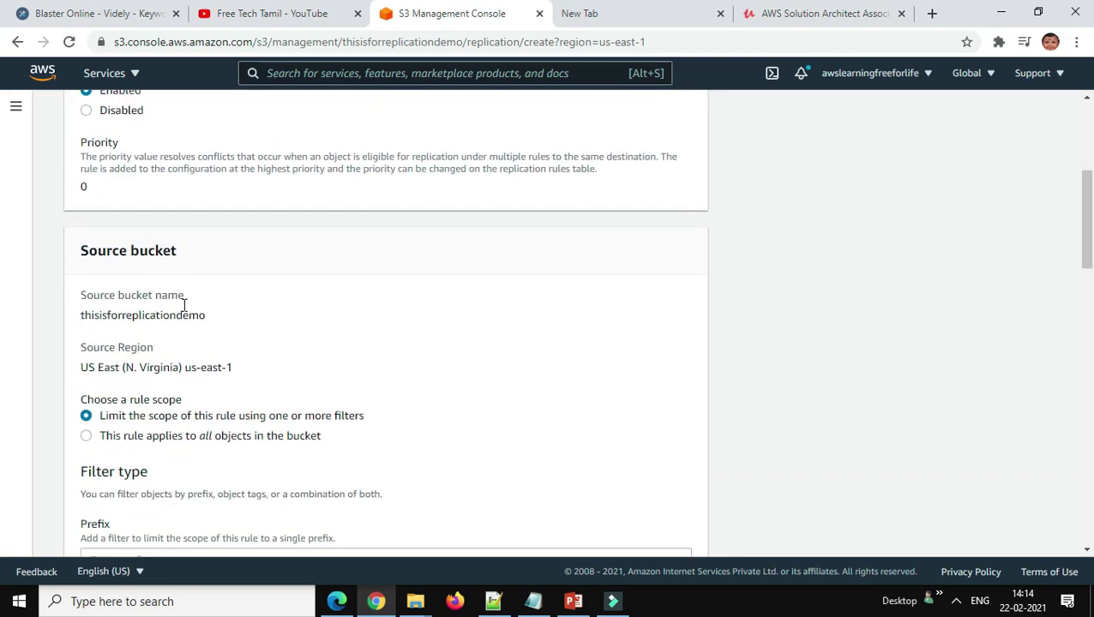
scroll(343, 368, "down", 1)
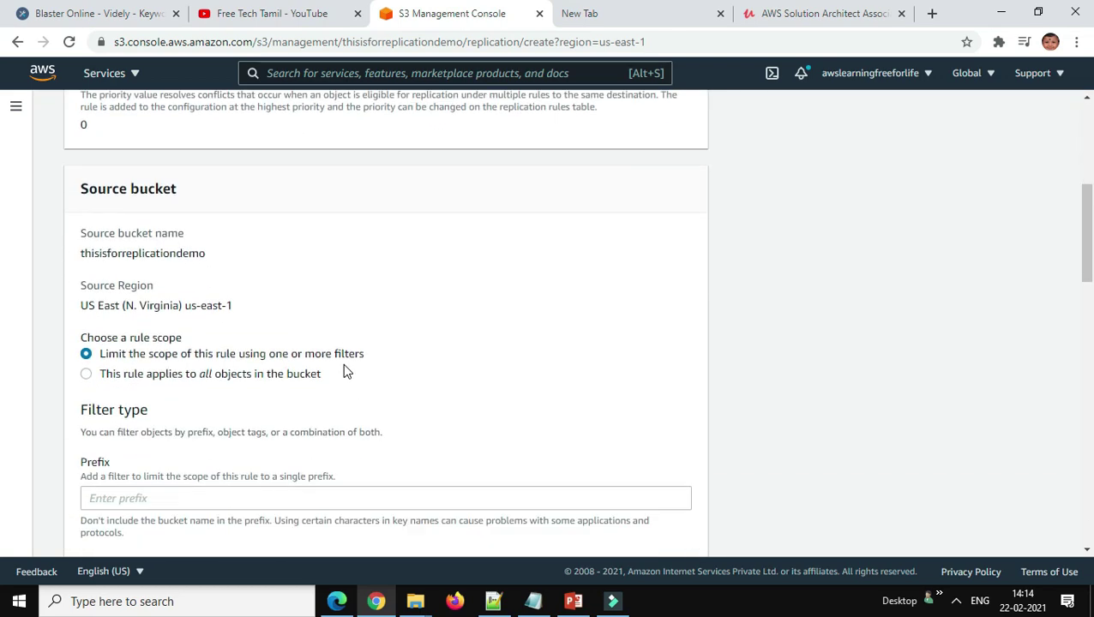
scroll(344, 370, "down", 2)
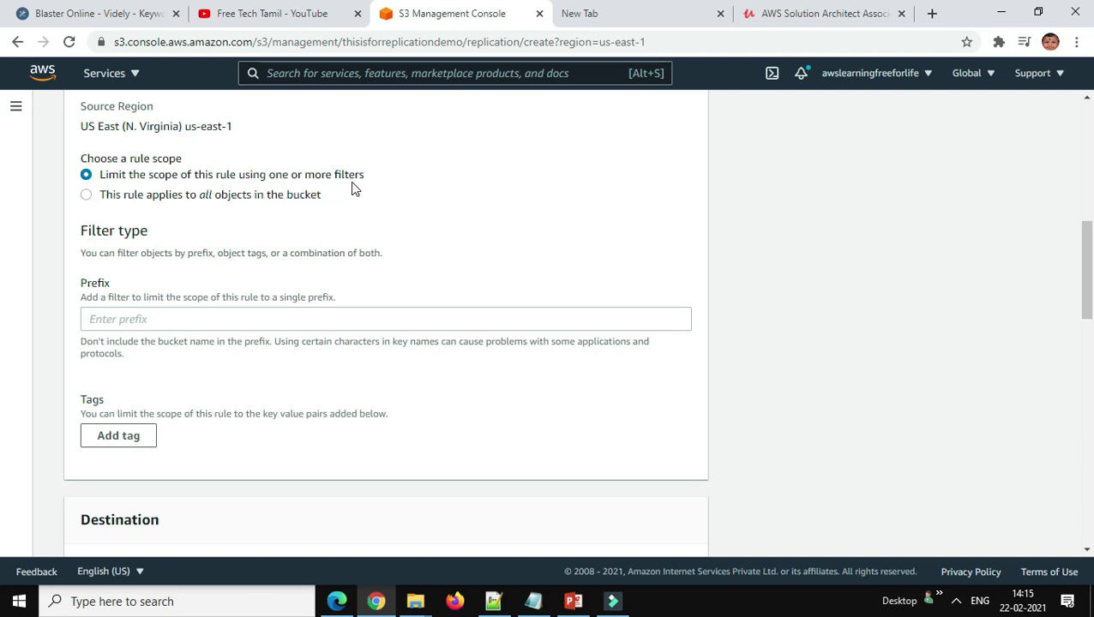
left_click(216, 200)
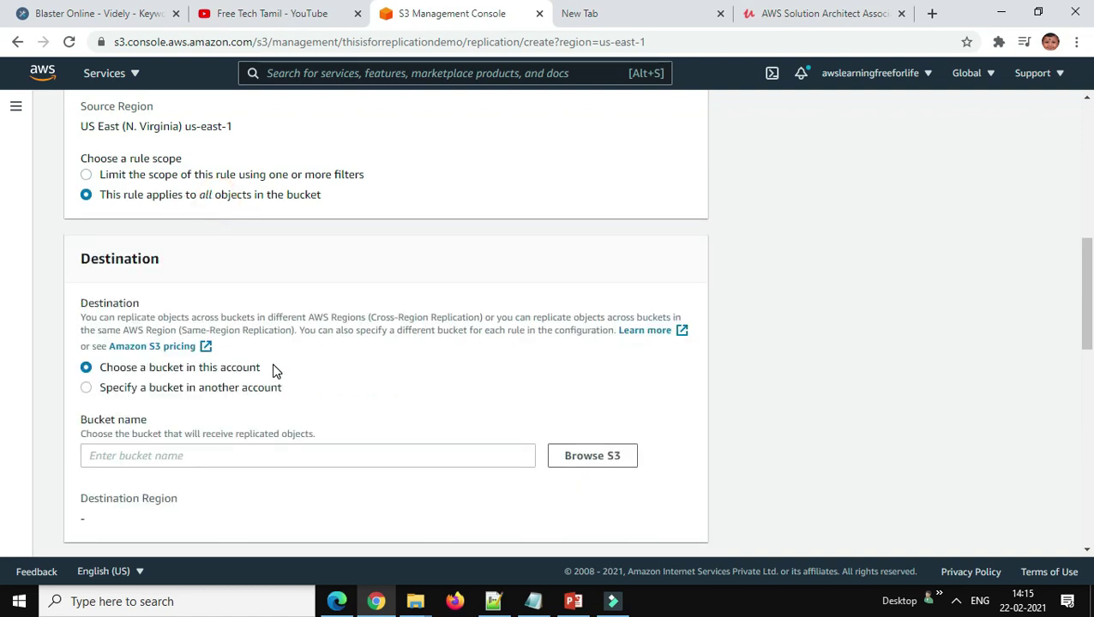
- Compare the destination fields for a bucket in another account with those for a bucket in this account
scroll(271, 373, "down", 2)
scroll(195, 218, "up", 1)
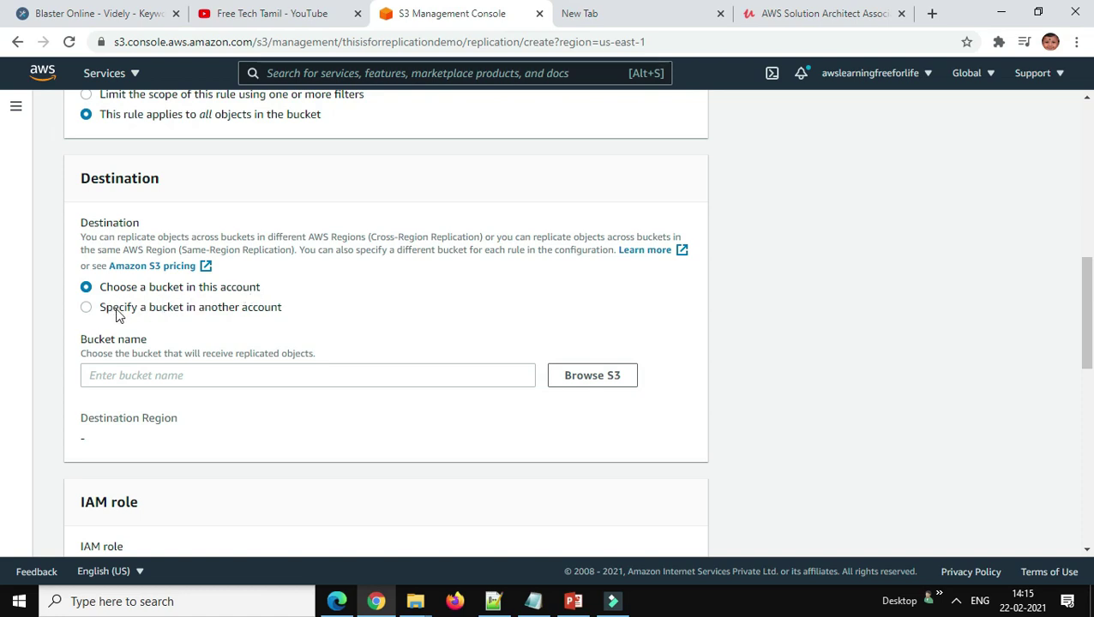
left_click(87, 308)
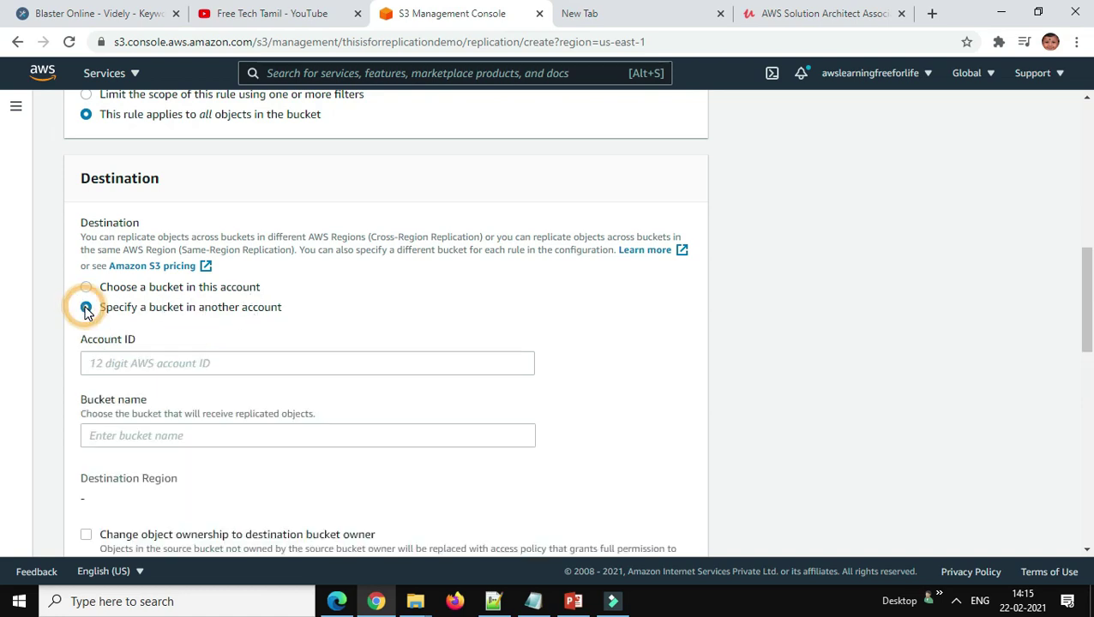
left_click(122, 363)
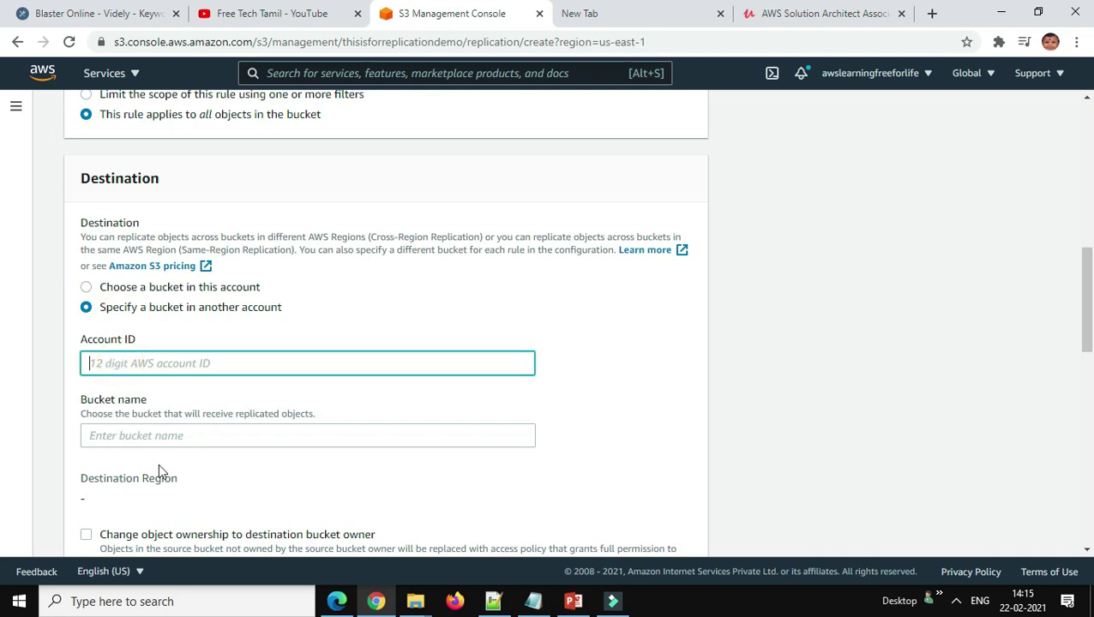
scroll(236, 482, "down", 2)
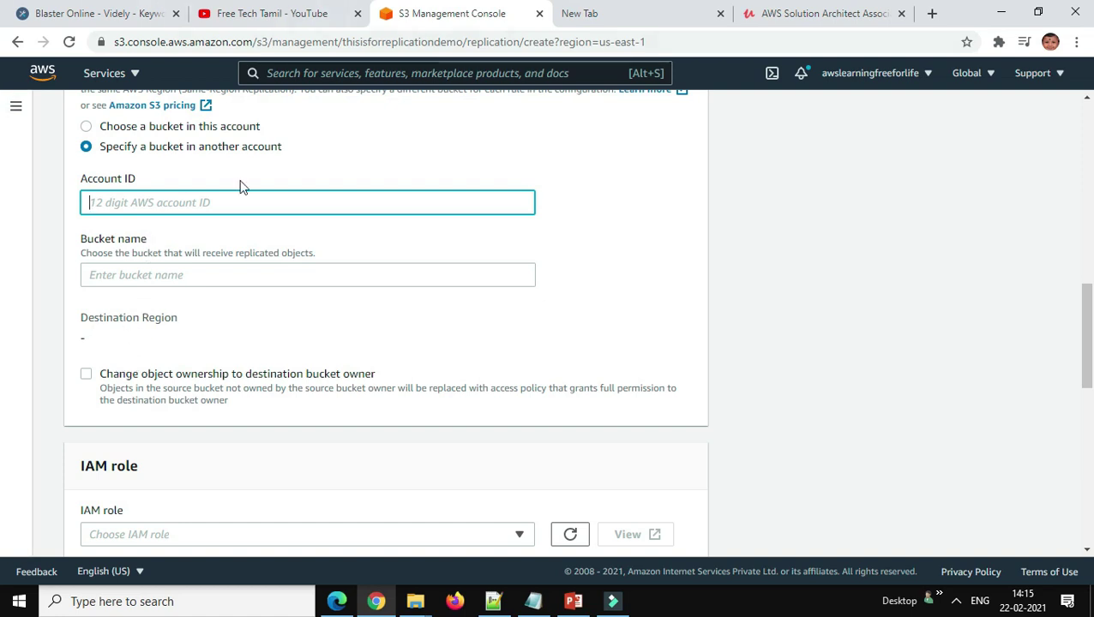
left_click(86, 127)
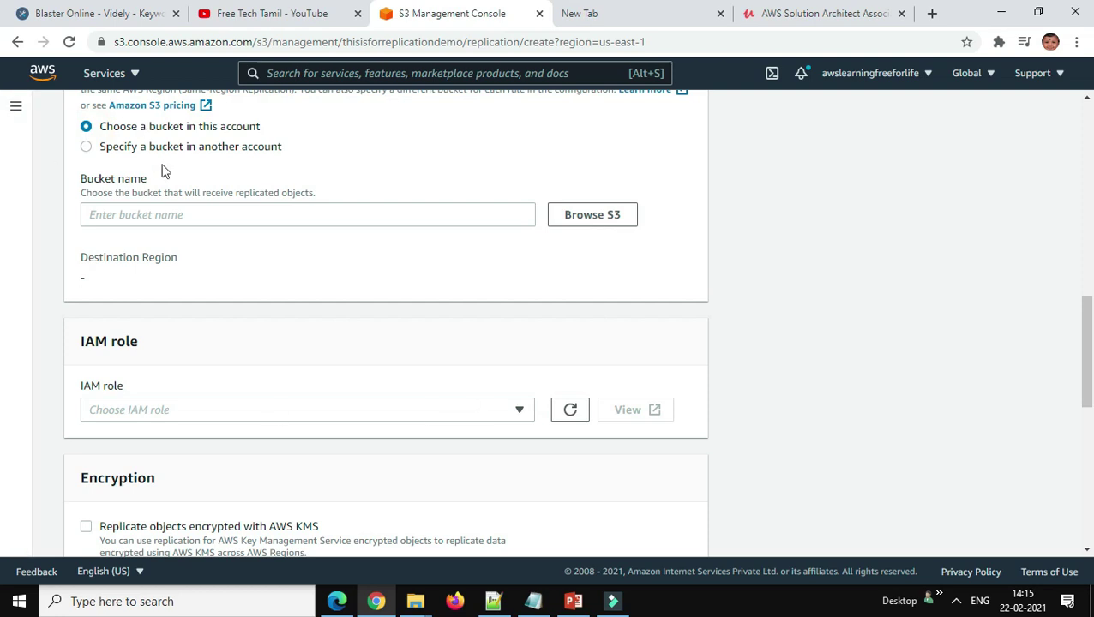
left_click(85, 148)
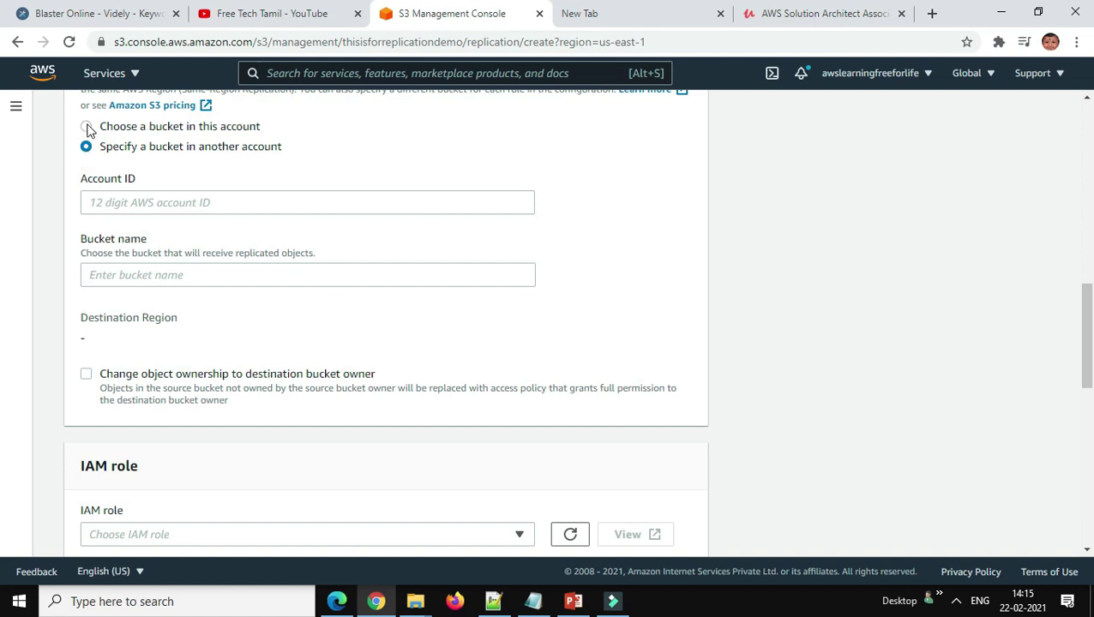
left_click(86, 126)
- Browse the account's S3 buckets for one that could receive the replicated objects
left_click(141, 214)
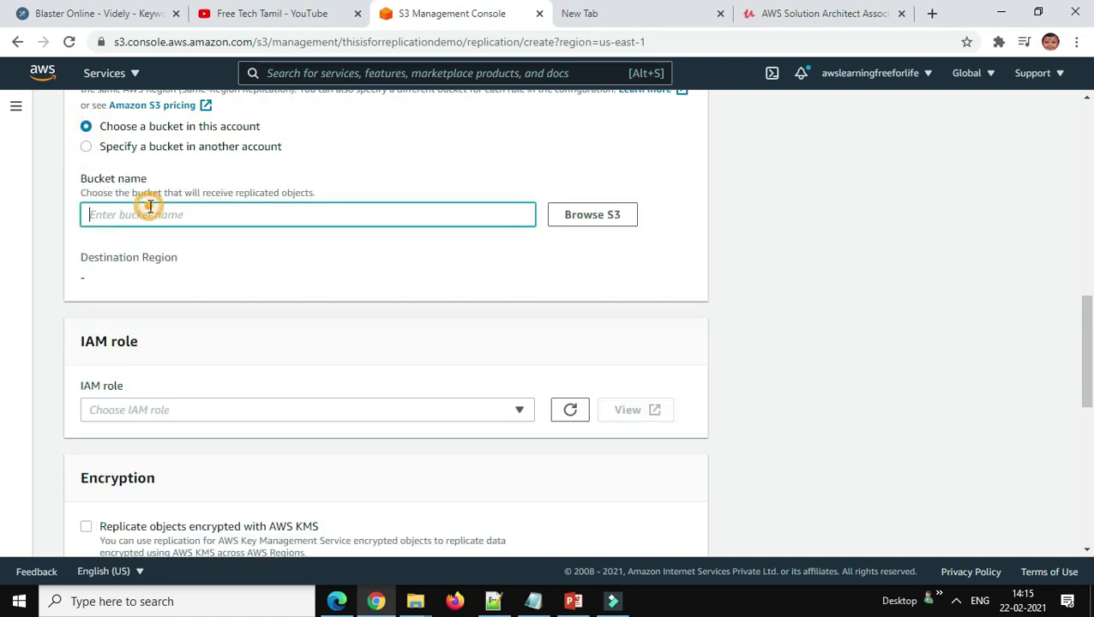
left_click(605, 222)
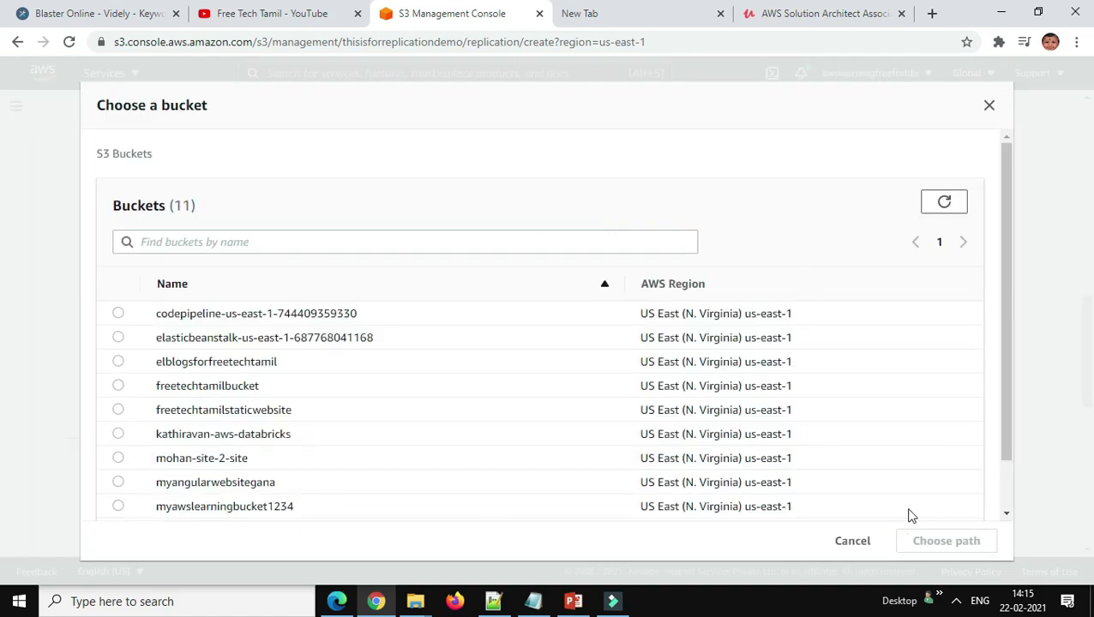
scroll(968, 433, "down", 2)
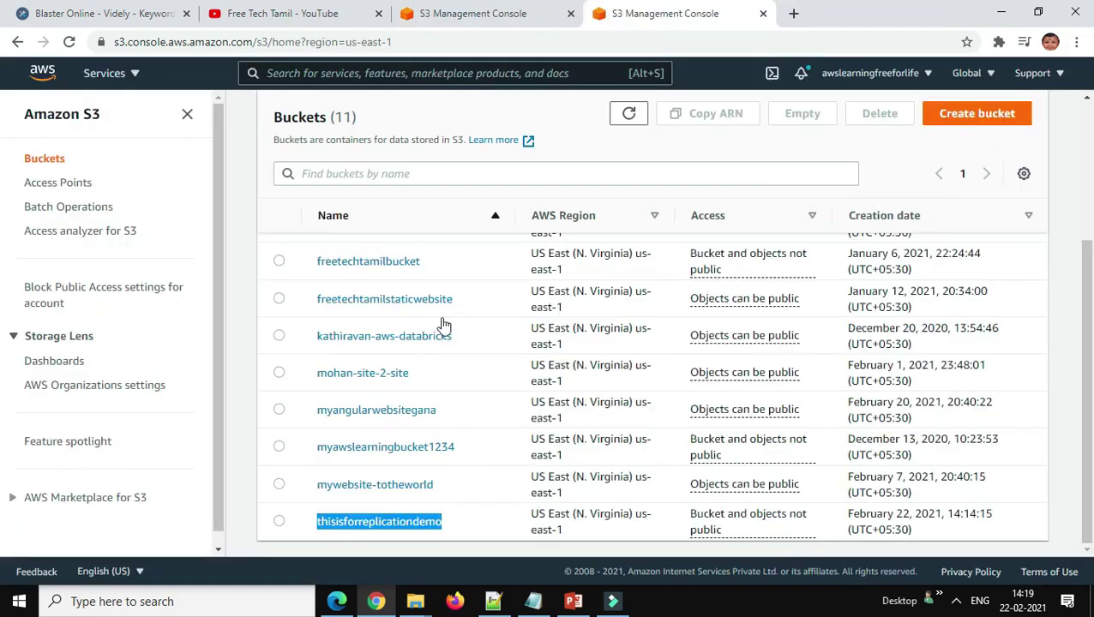
- Return to the replication rule and set its destination to a bucket in this account
left_click(510, 15)
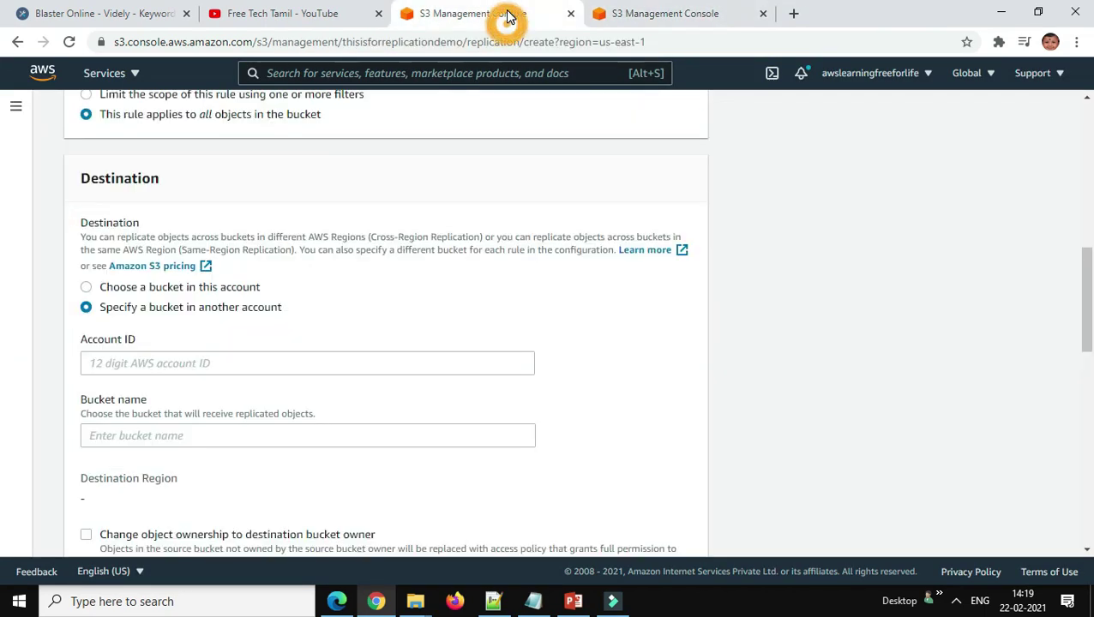
left_click(115, 289)
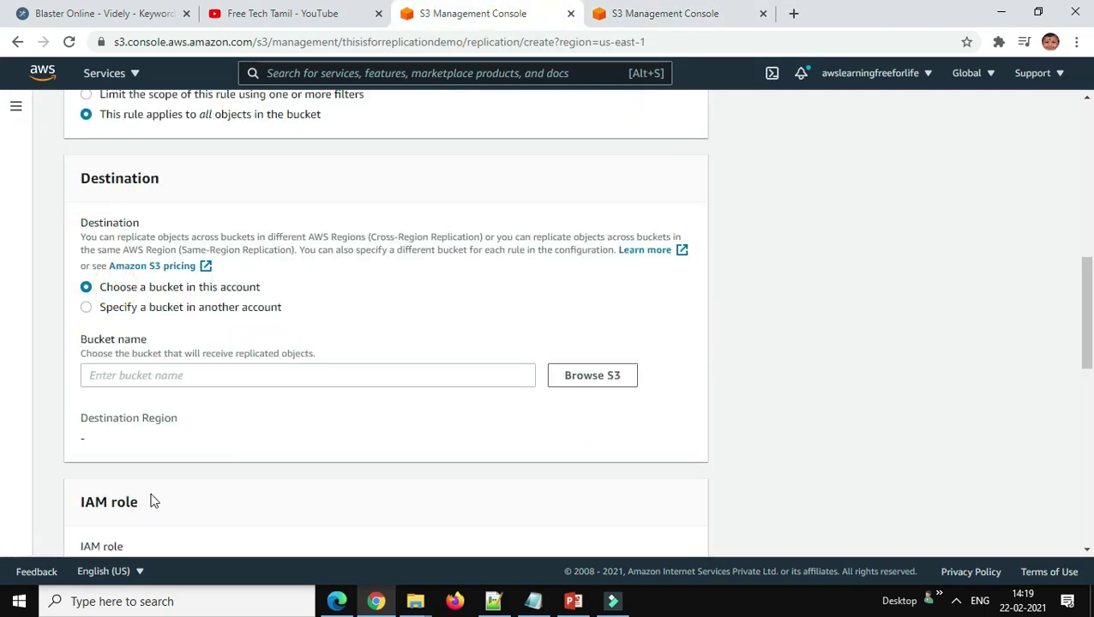
- Start a new bucket named thisisforreplicationdemo-replication in the Asia Pacific (Singapore) ap-southeast-1 region
left_click(648, 16)
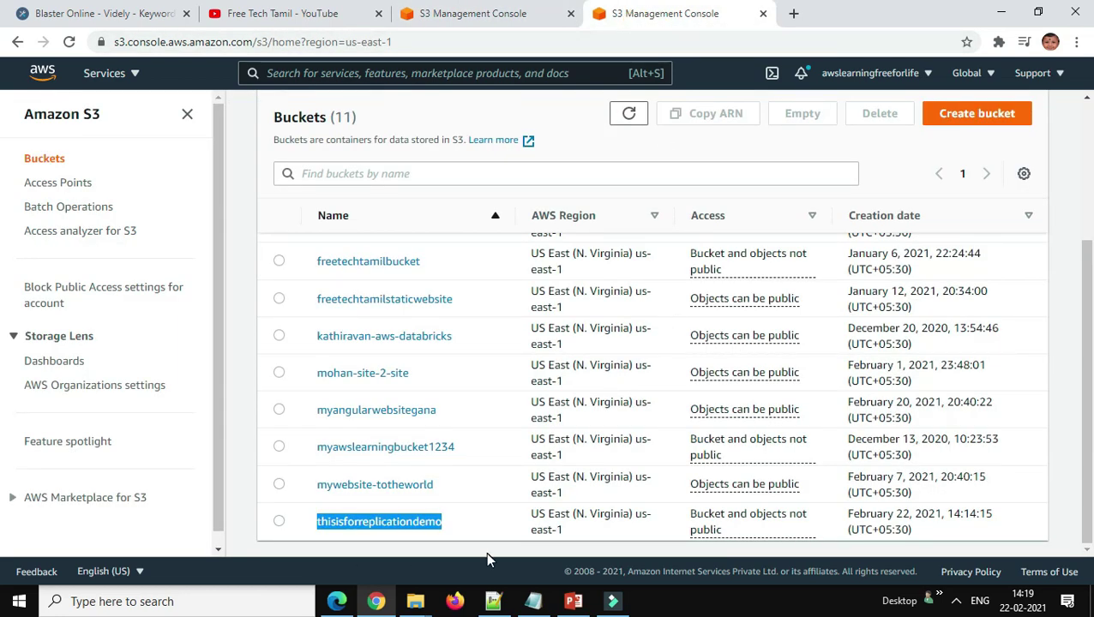
left_click(981, 123)
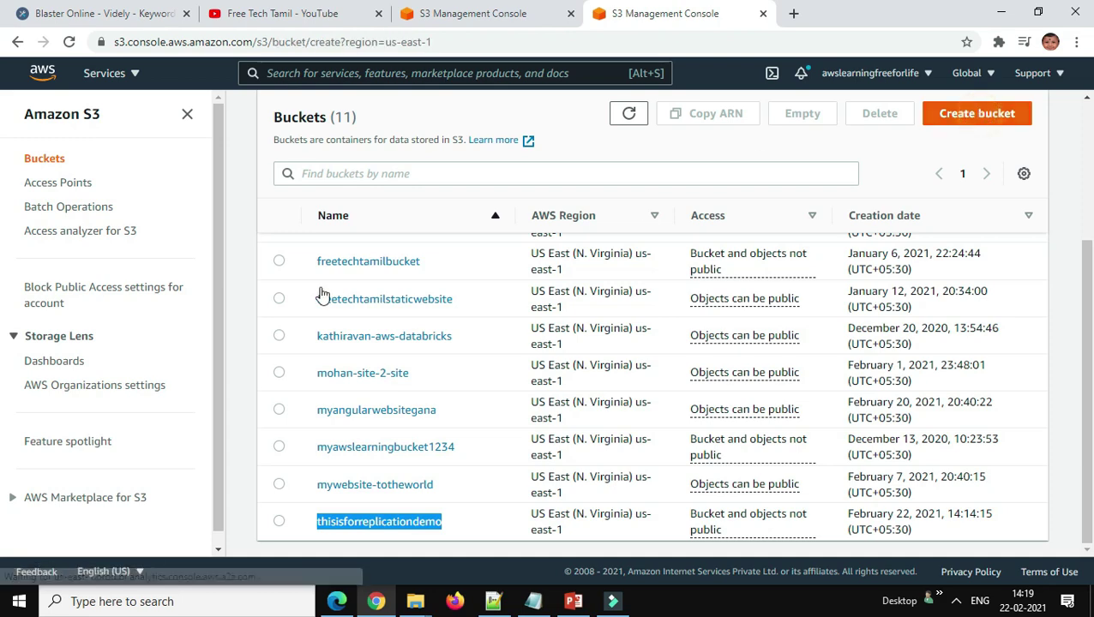
scroll(361, 331, "up", 3)
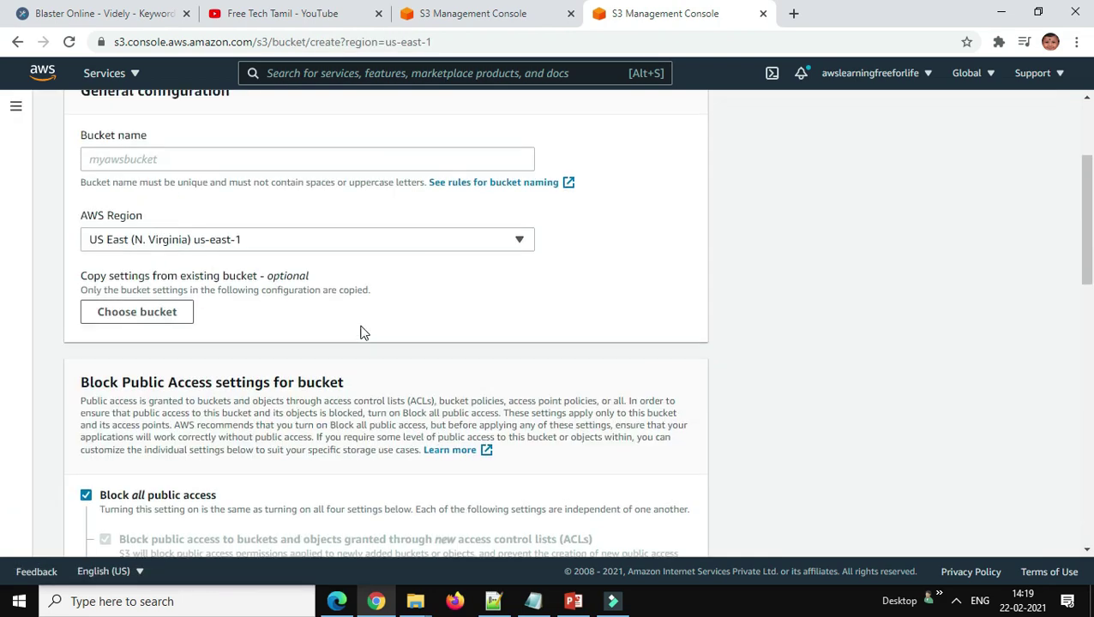
left_click(210, 433)
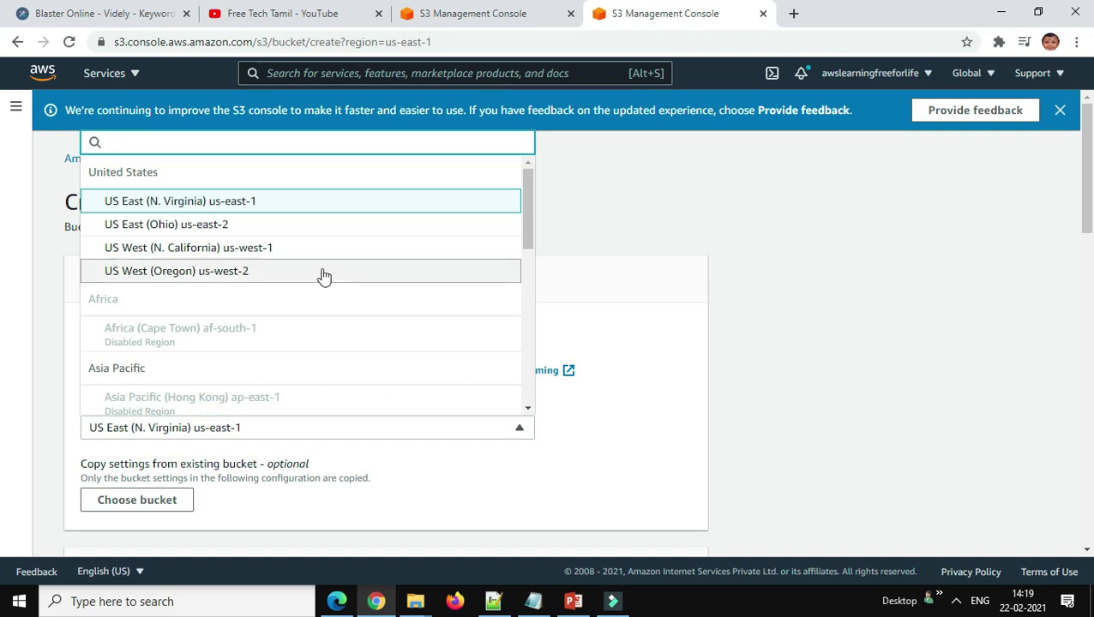
left_click_drag(524, 197, 519, 238)
left_click(227, 346)
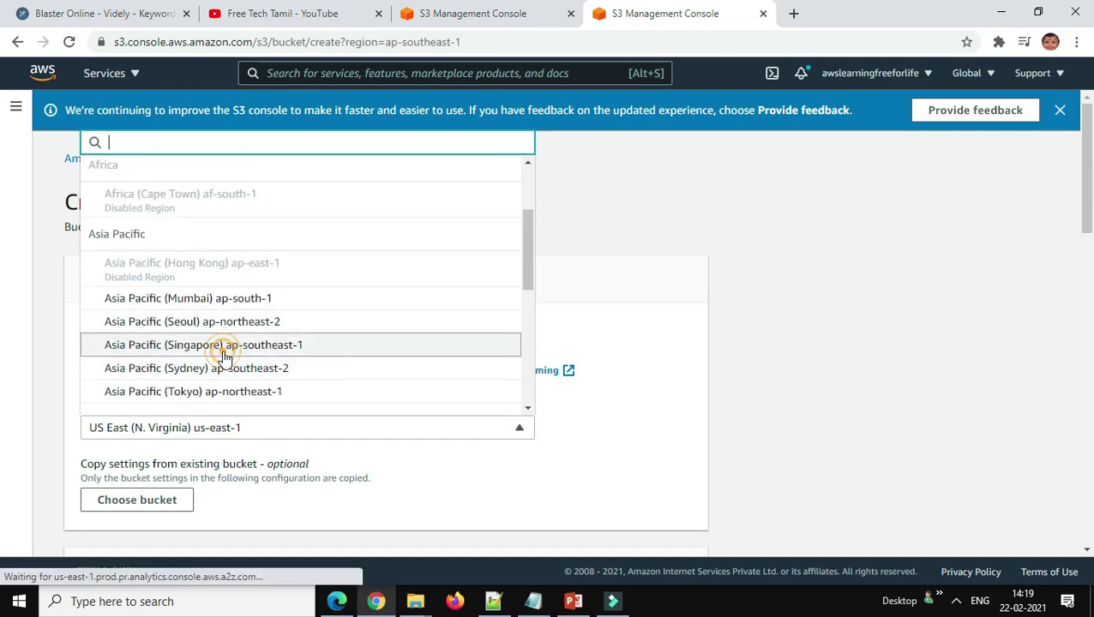
left_click(133, 348)
type("thisisforreplicationdemo")
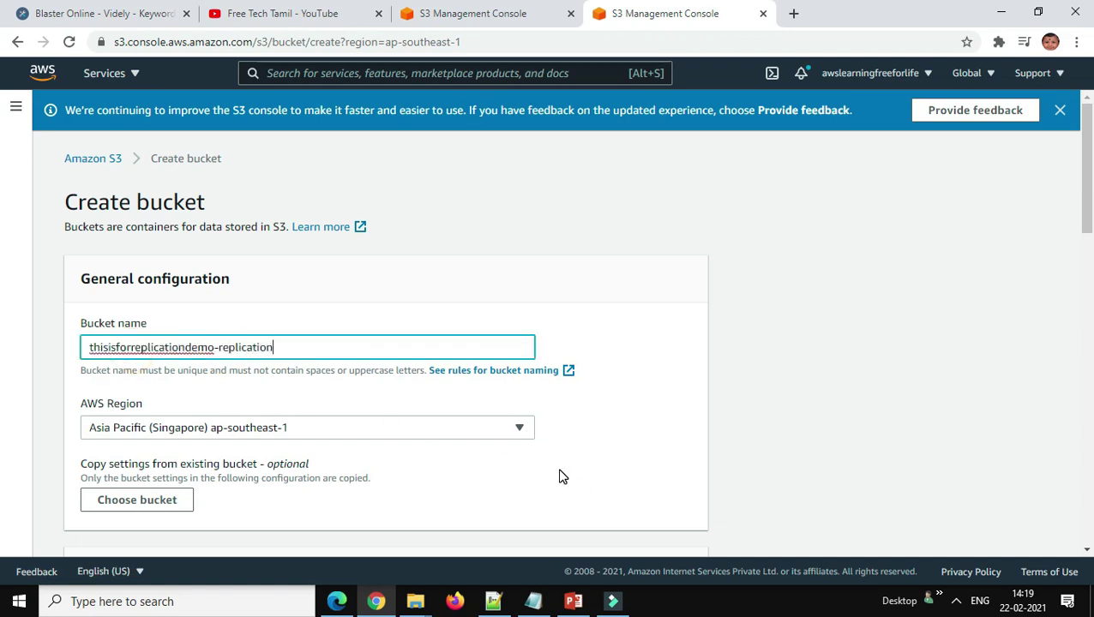
- Enable bucket versioning for the new bucket and create it with public access blocked and encryption disabled
scroll(455, 433, "down", 5)
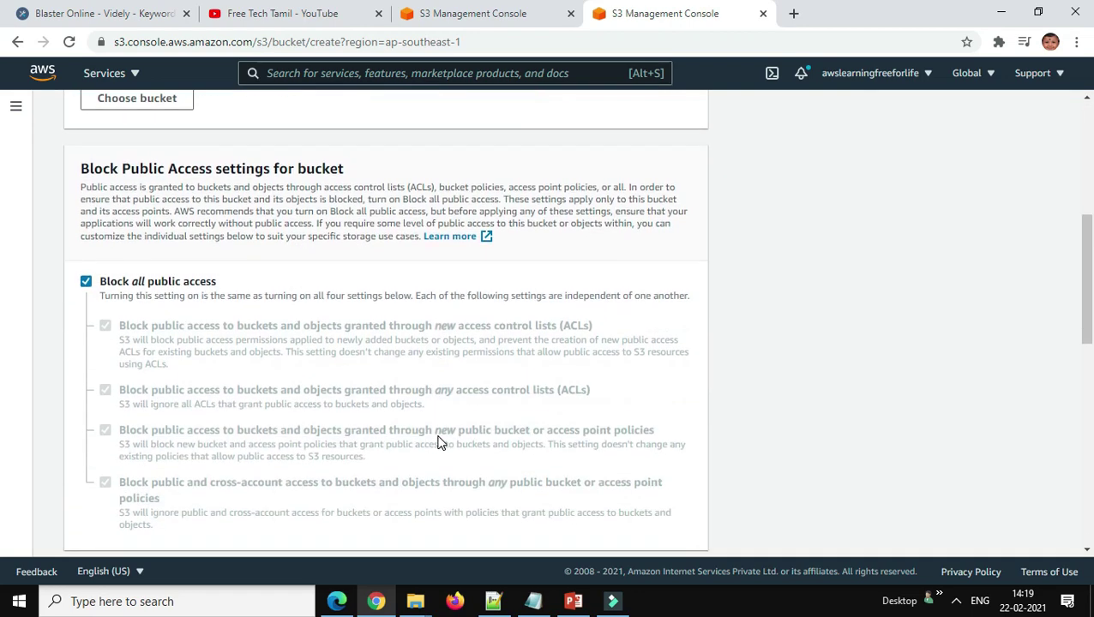
scroll(347, 427, "down", 6)
scroll(348, 427, "up", 1)
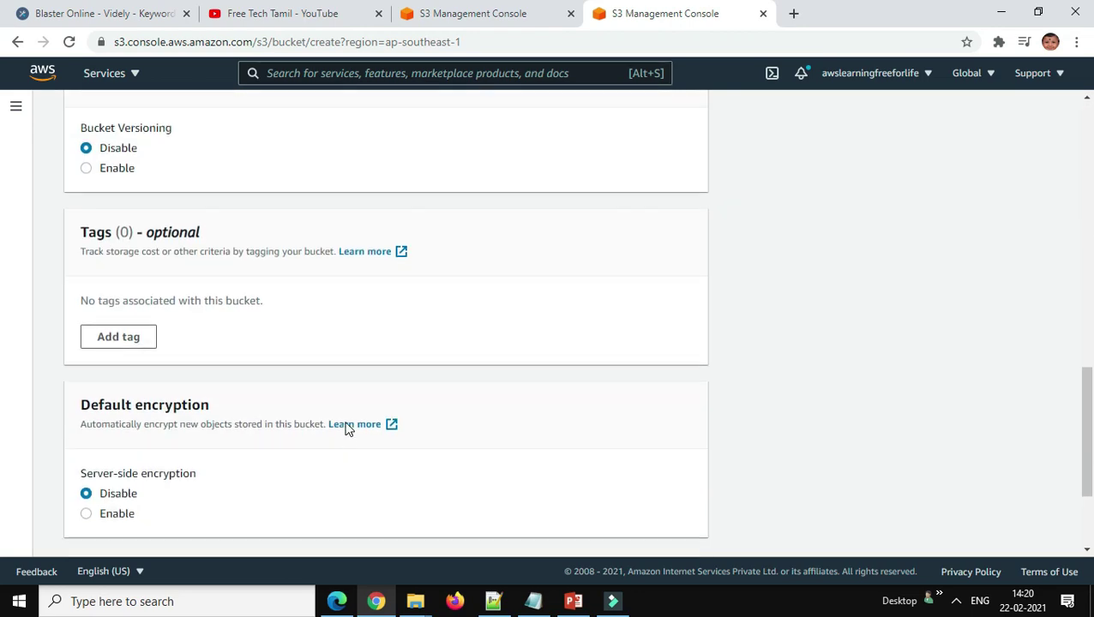
left_click(103, 240)
scroll(357, 437, "down", 3)
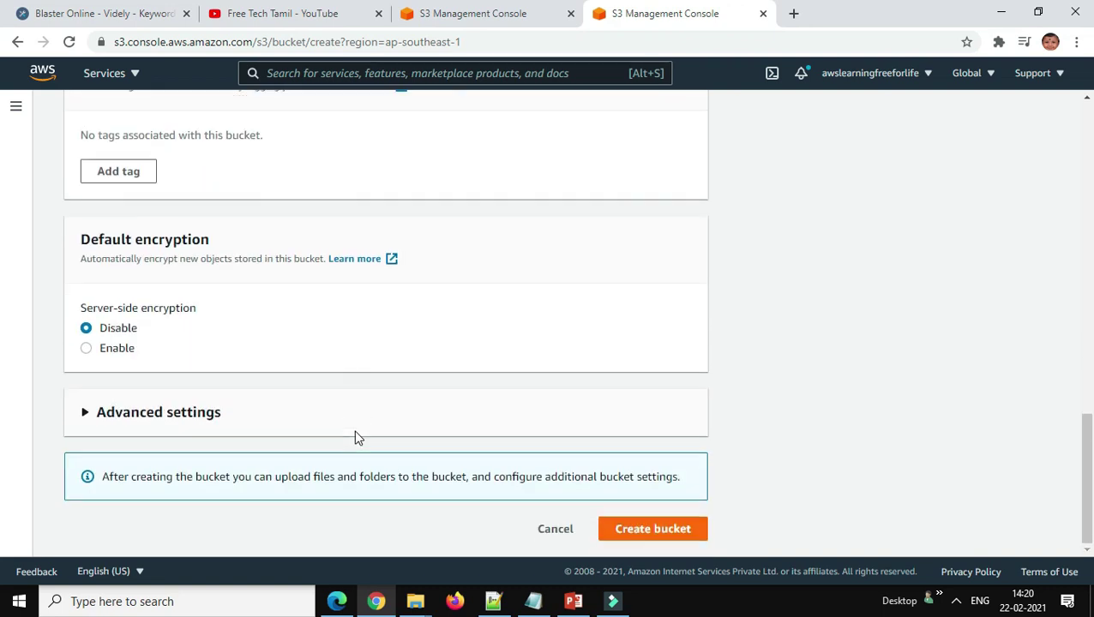
left_click(666, 535)
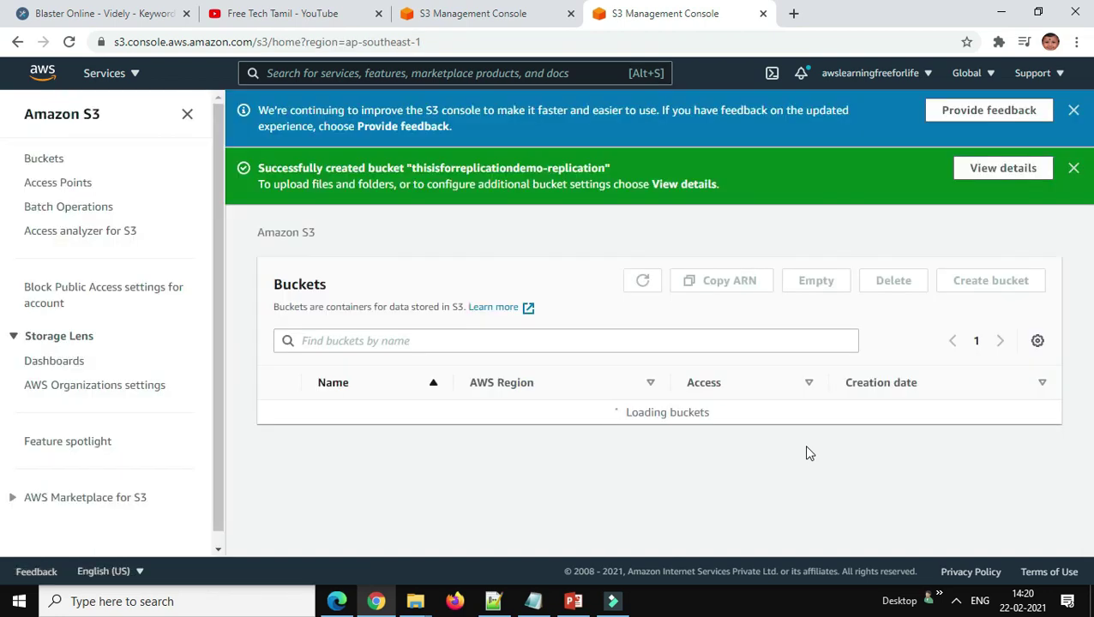
- Back in the replication rule, refresh the list of available buckets and choose thisisforreplicationdemo-replication as the destination
left_click(474, 14)
scroll(485, 420, "up", 5)
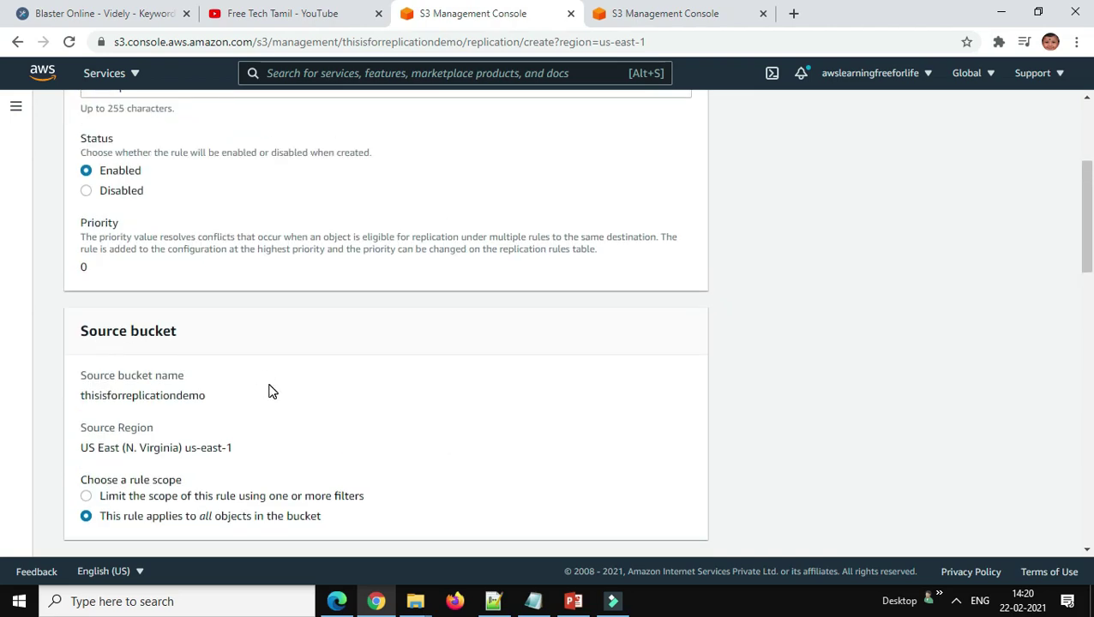
scroll(269, 391, "down", 1)
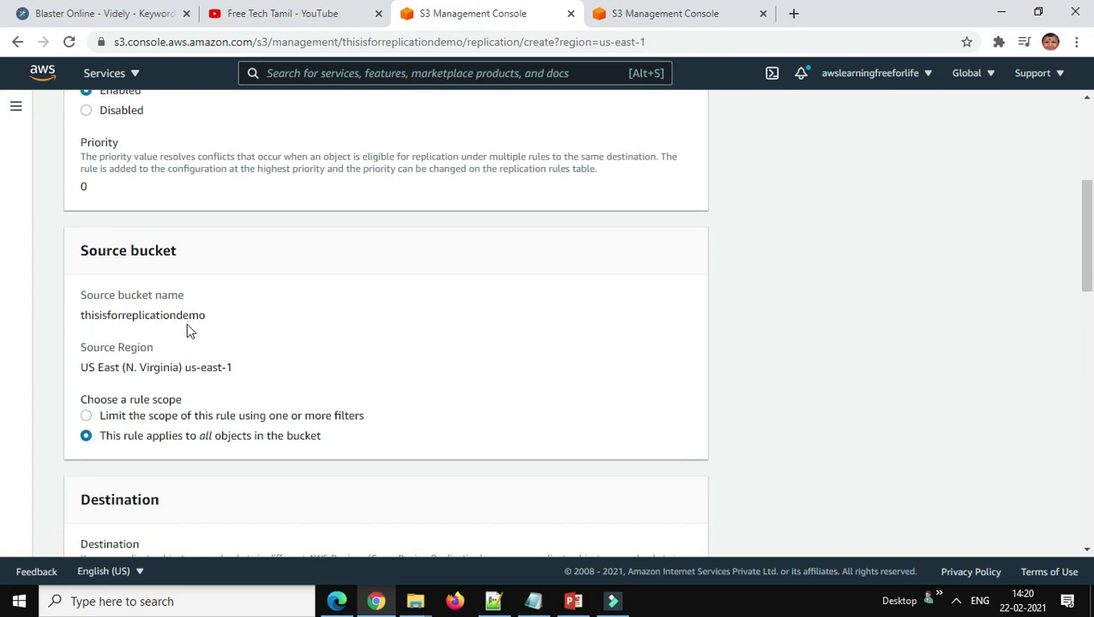
scroll(357, 363, "down", 7)
scroll(360, 341, "up", 2)
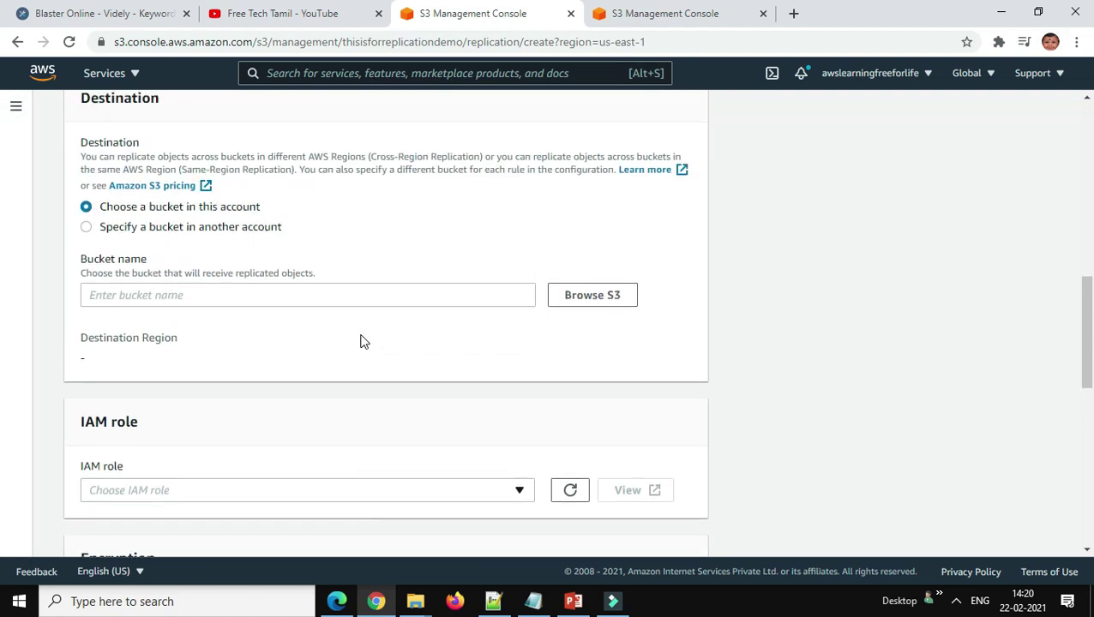
scroll(113, 240, "up", 1)
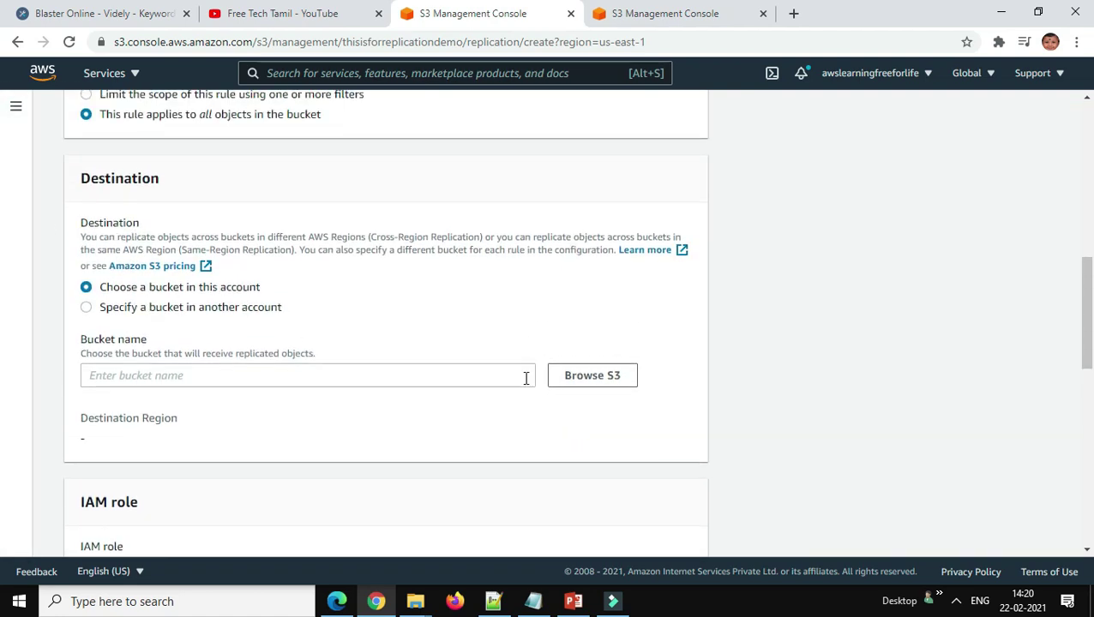
left_click(600, 383)
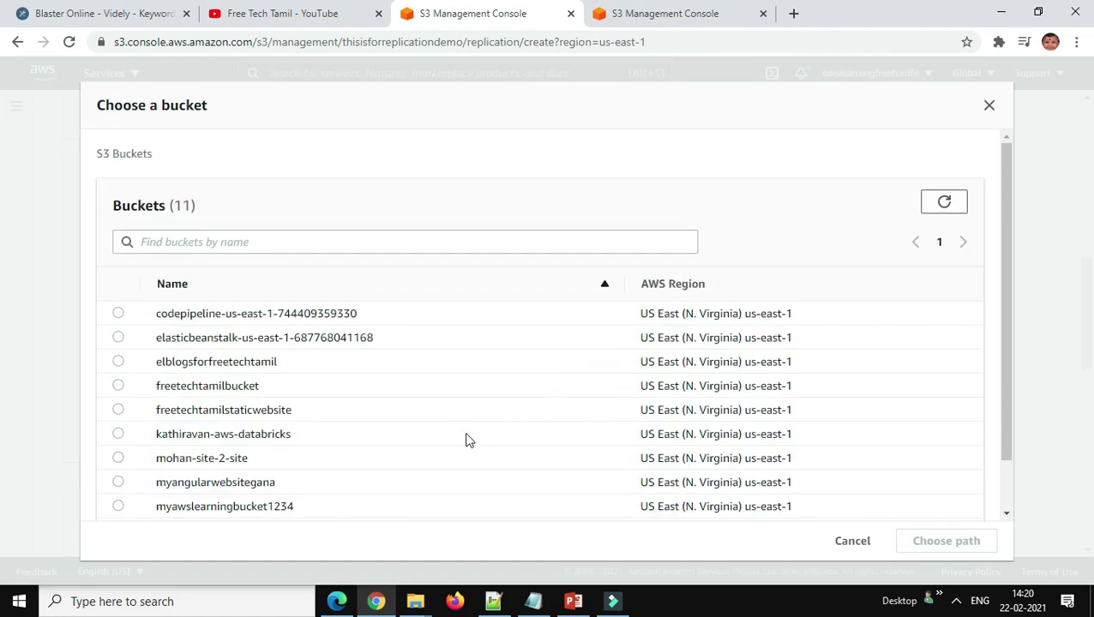
scroll(339, 403, "down", 2)
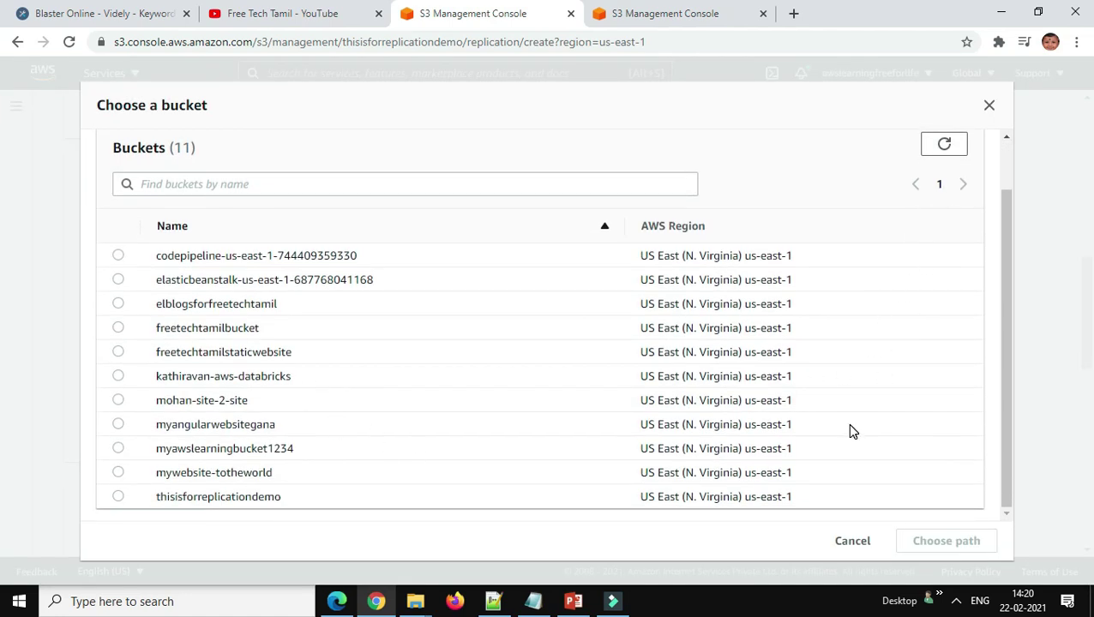
left_click(943, 147)
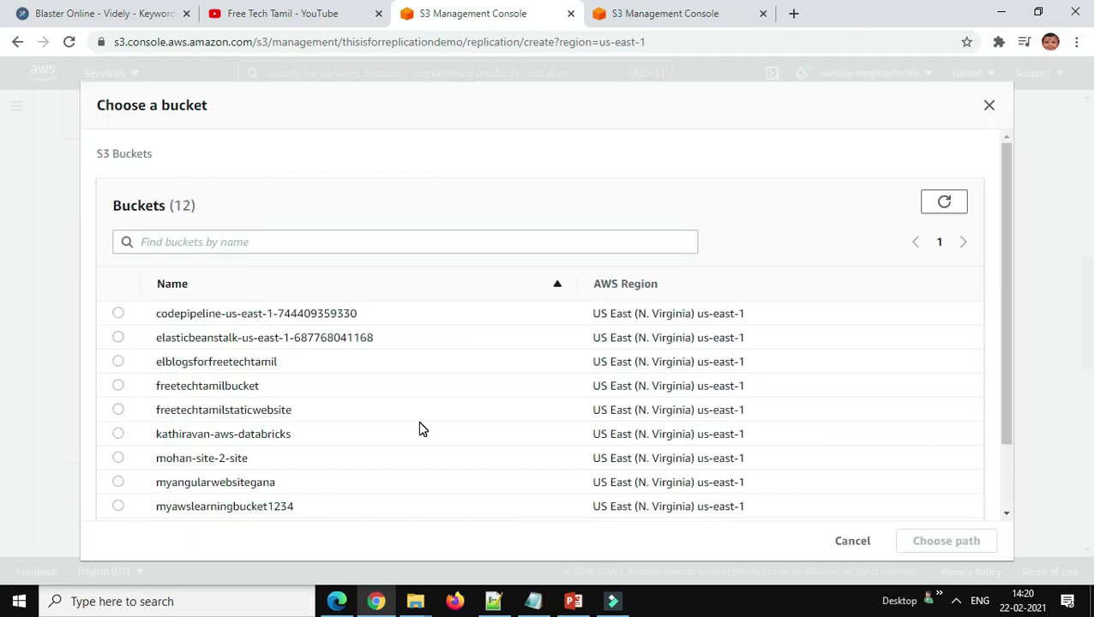
scroll(419, 425, "down", 2)
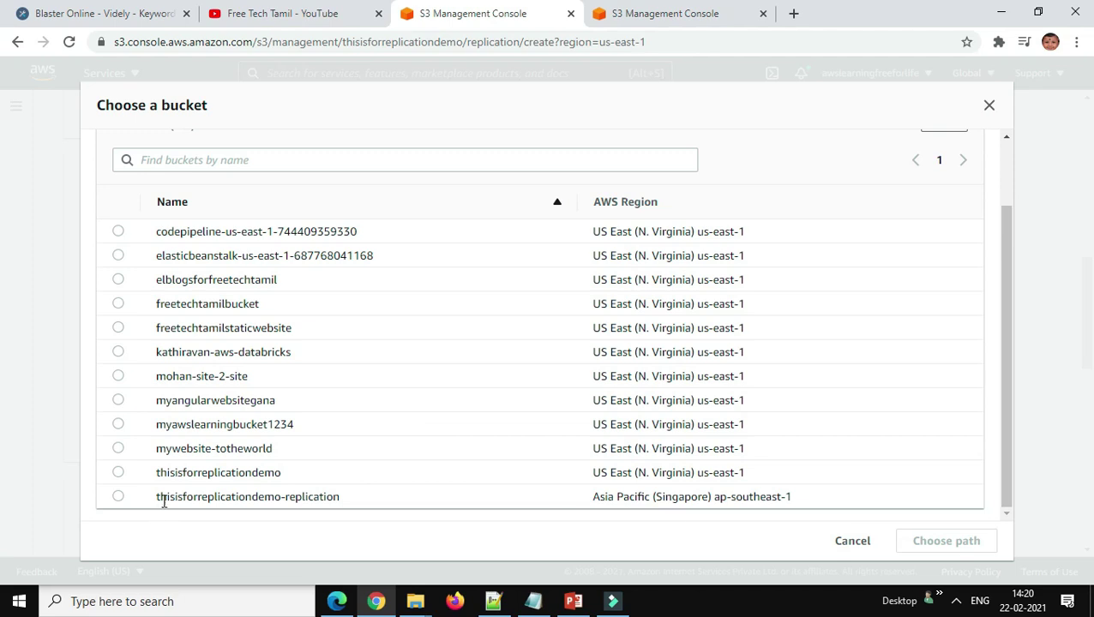
left_click(118, 496)
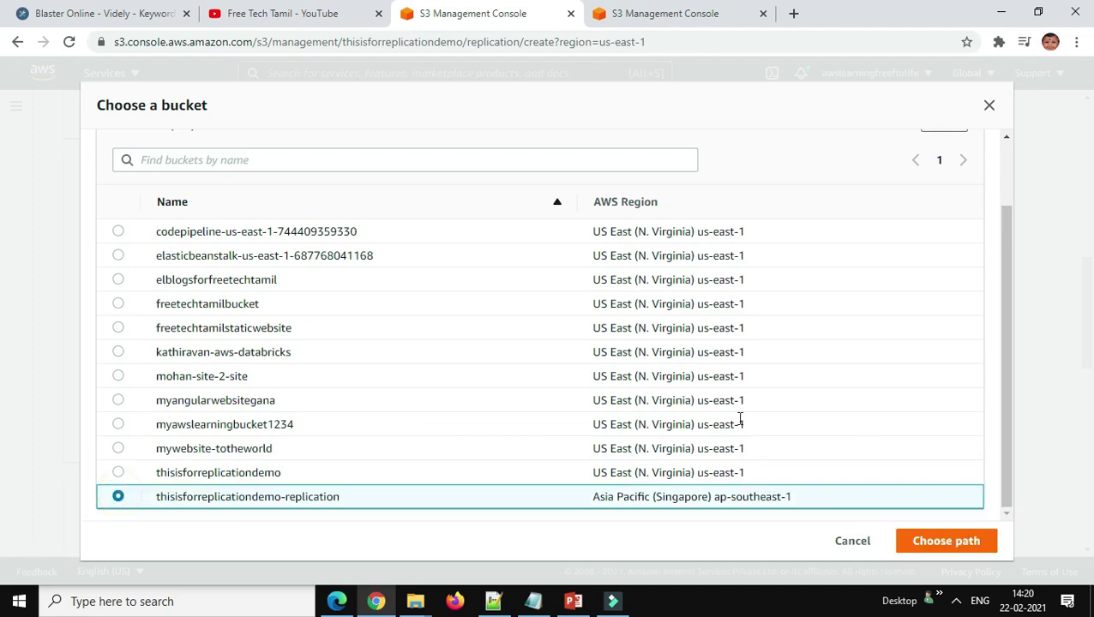
left_click(973, 543)
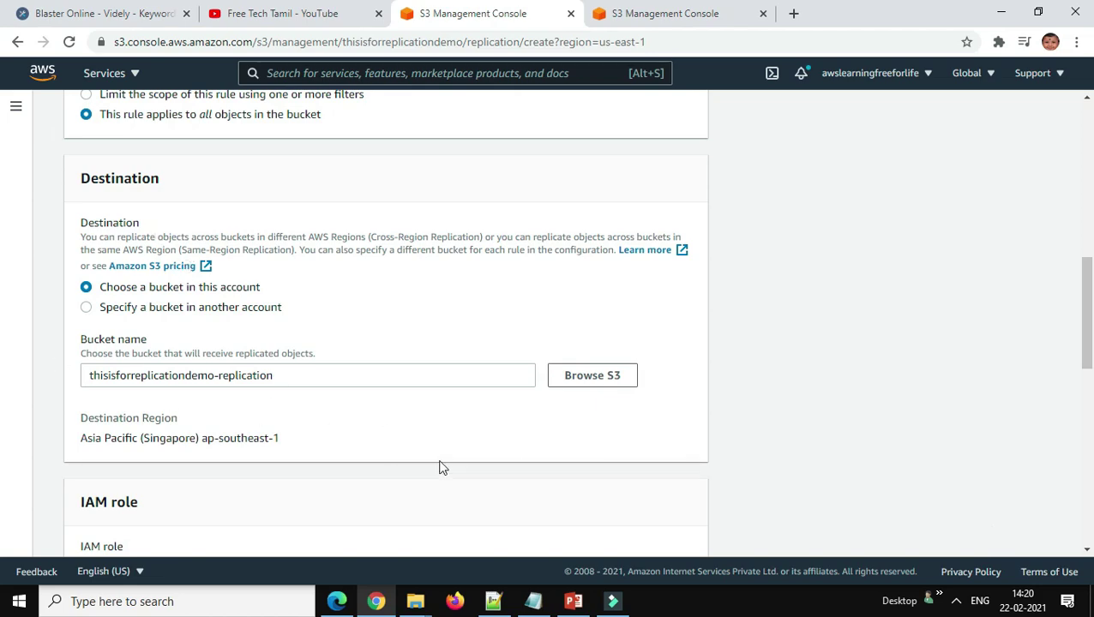
- Check the source bucket and the fields for a destination in another account, and set the destination back to this account
scroll(438, 467, "up", 3)
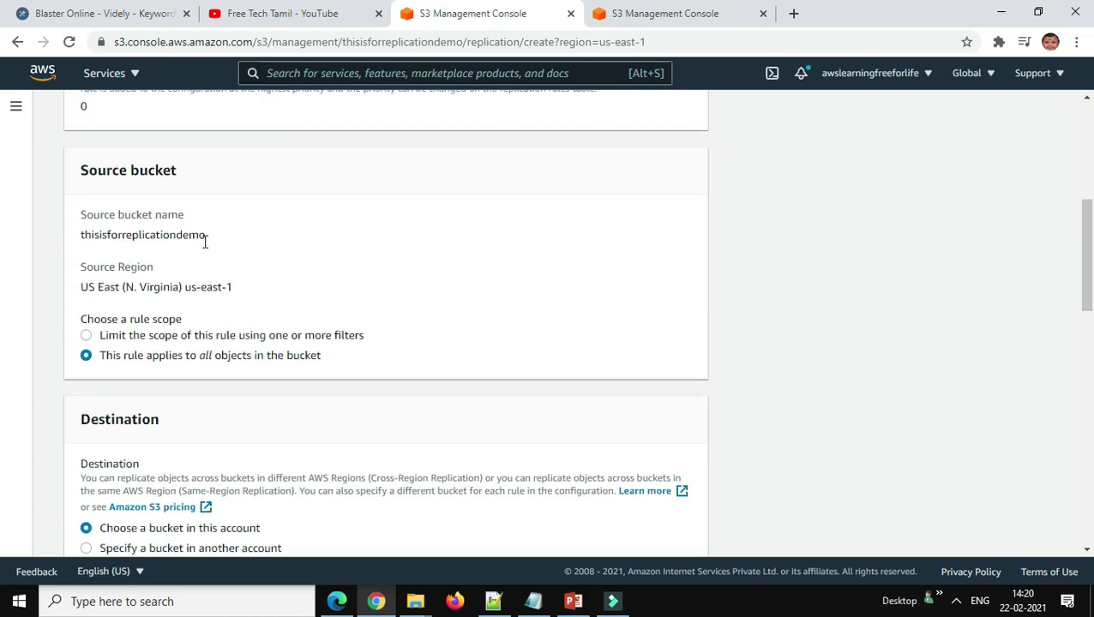
scroll(457, 323, "down", 3)
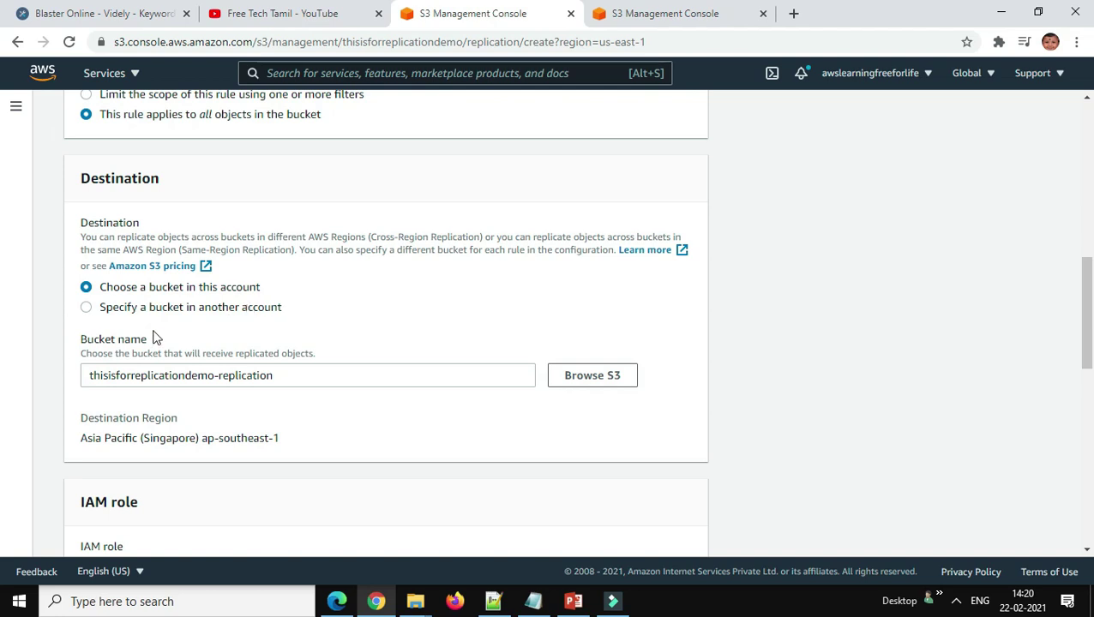
left_click(87, 309)
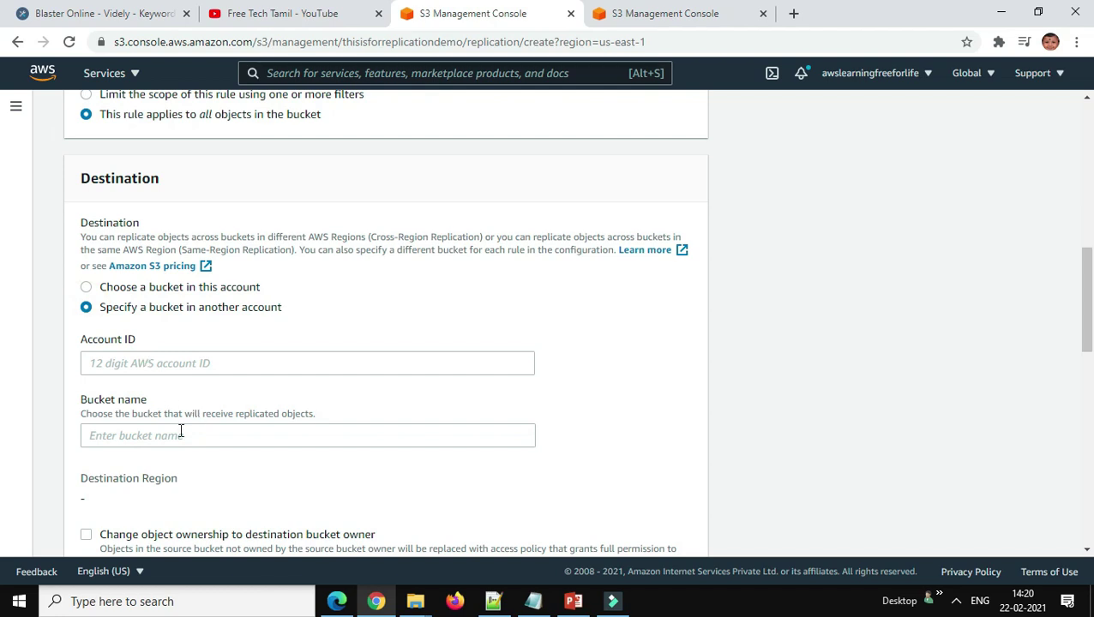
scroll(285, 508, "down", 2)
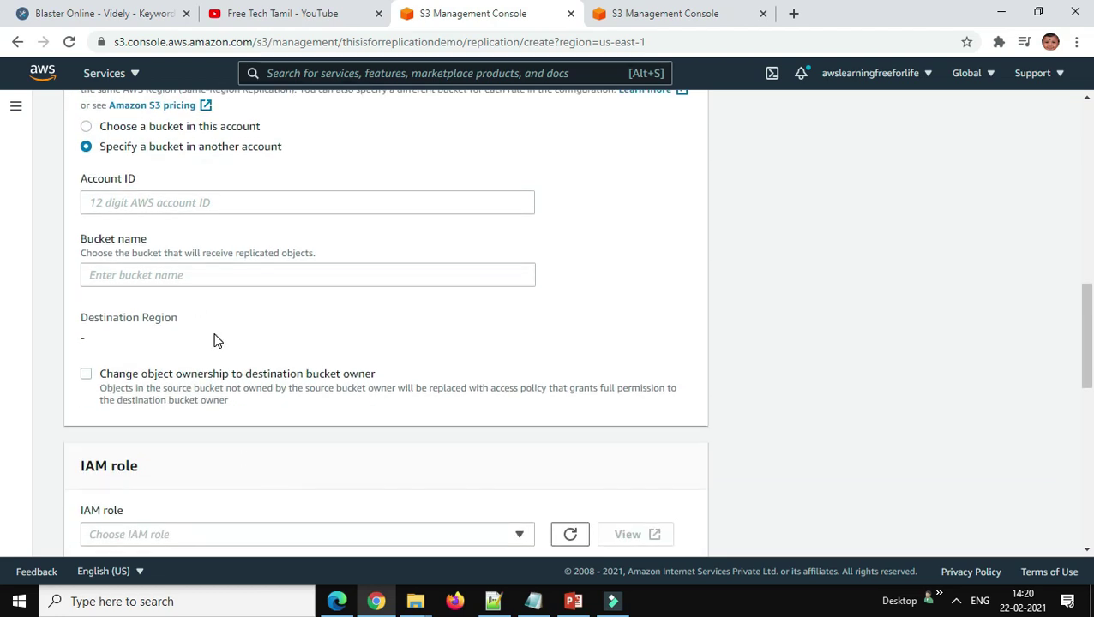
scroll(215, 342, "up", 1)
left_click(85, 206)
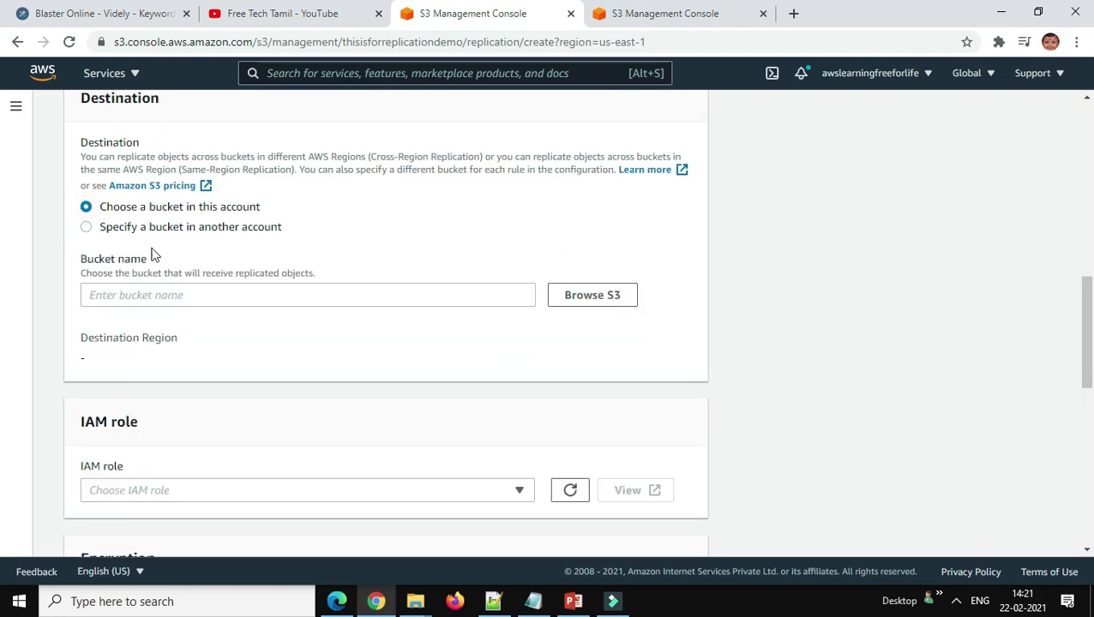
- Choose thisisforreplicationdemo-replication again as the bucket that receives the replicated objects
left_click(202, 295)
left_click(585, 303)
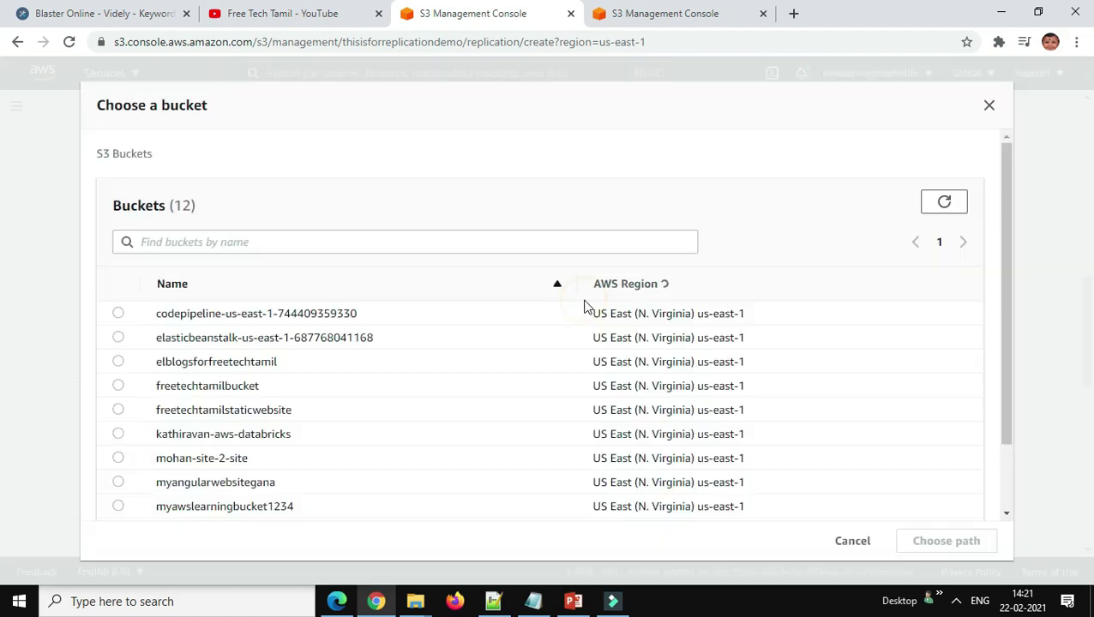
scroll(401, 493, "down", 1)
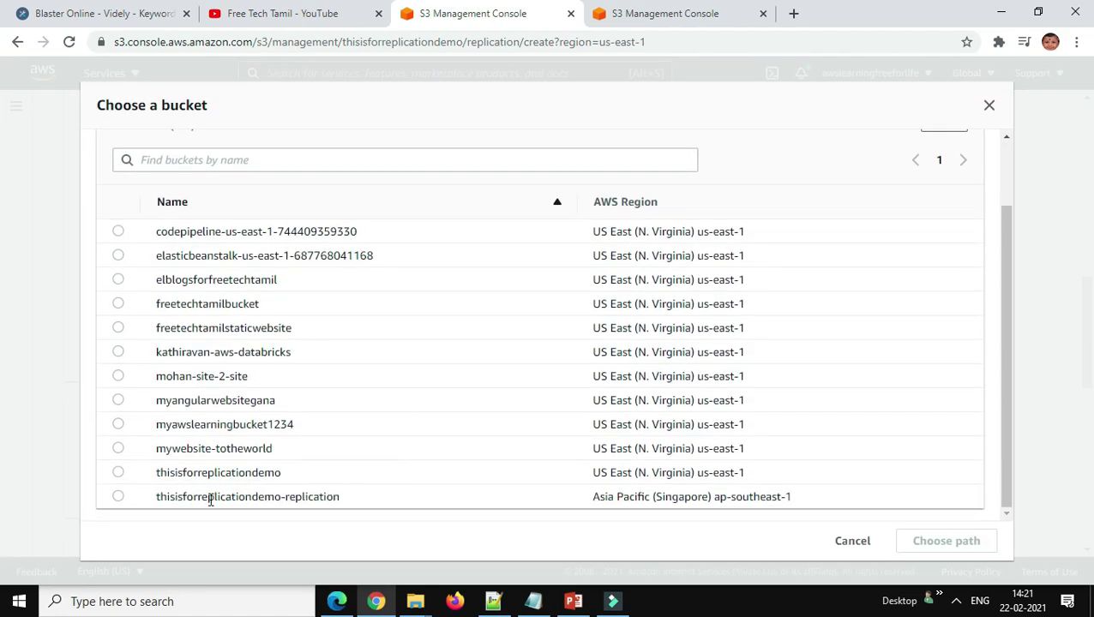
left_click(118, 497)
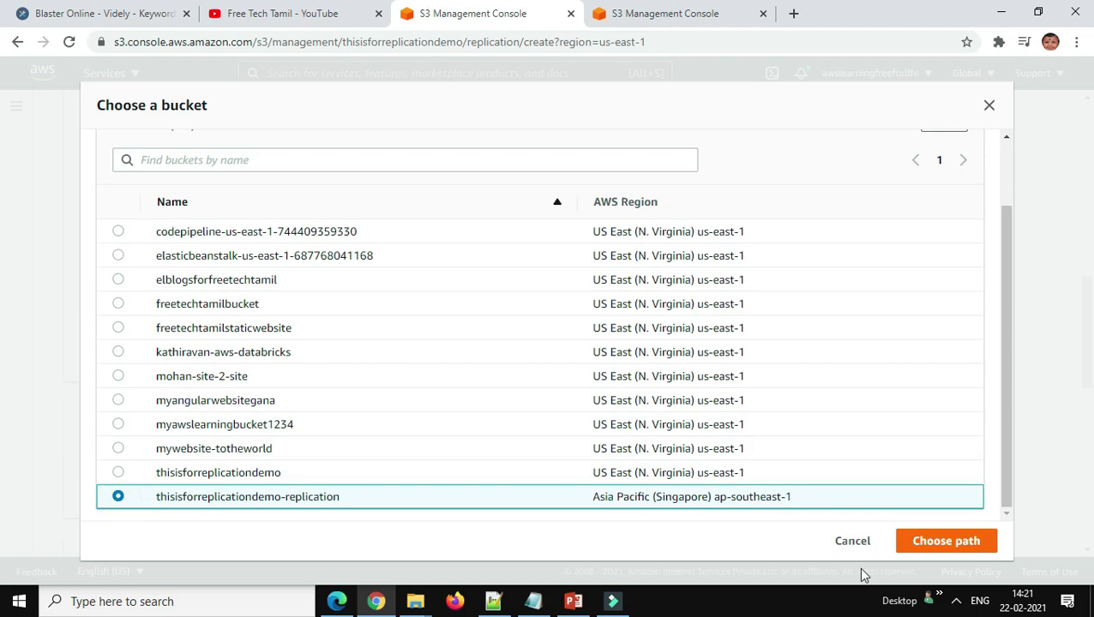
left_click(960, 545)
- Review the rule's name, status, source bucket, scope and destination, down to the IAM role and encryption settings
scroll(349, 424, "up", 9)
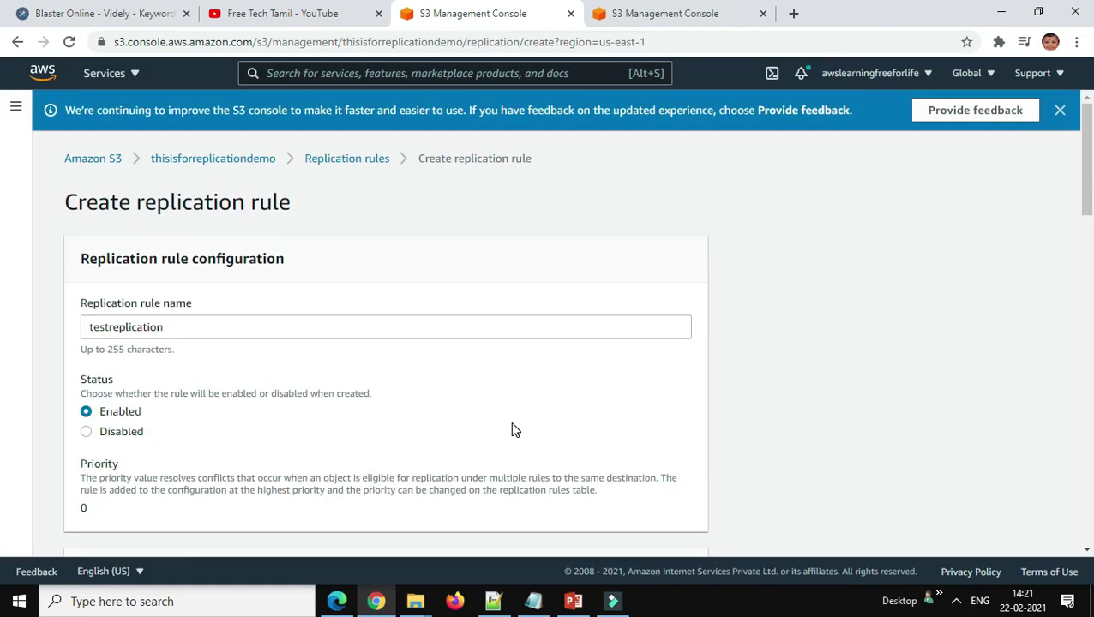
scroll(248, 394, "down", 2)
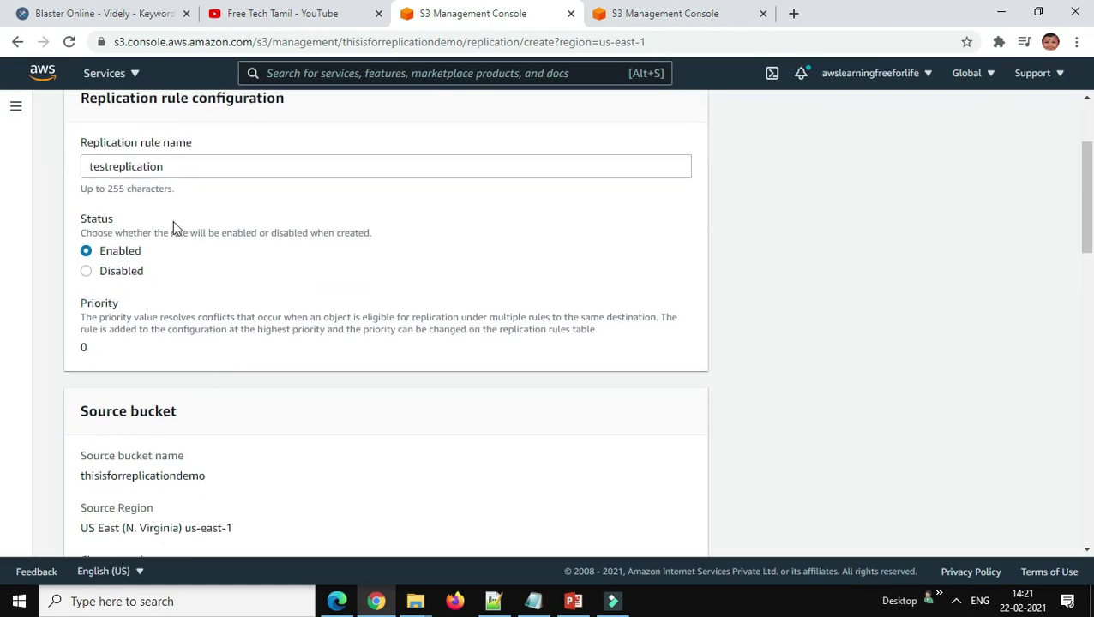
scroll(88, 312, "down", 4)
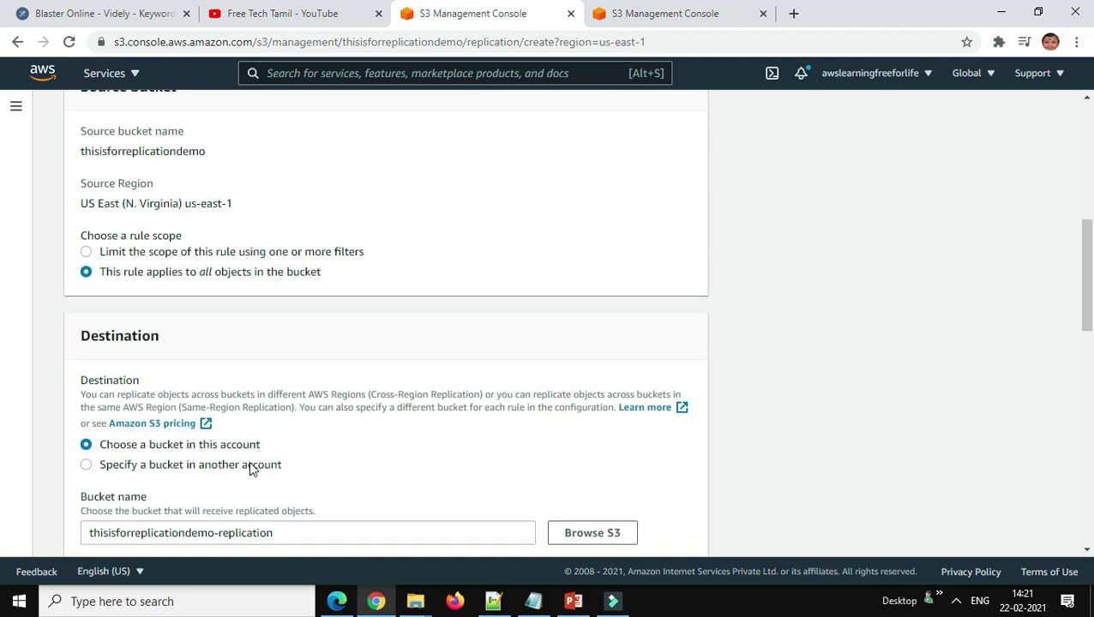
scroll(249, 463, "down", 3)
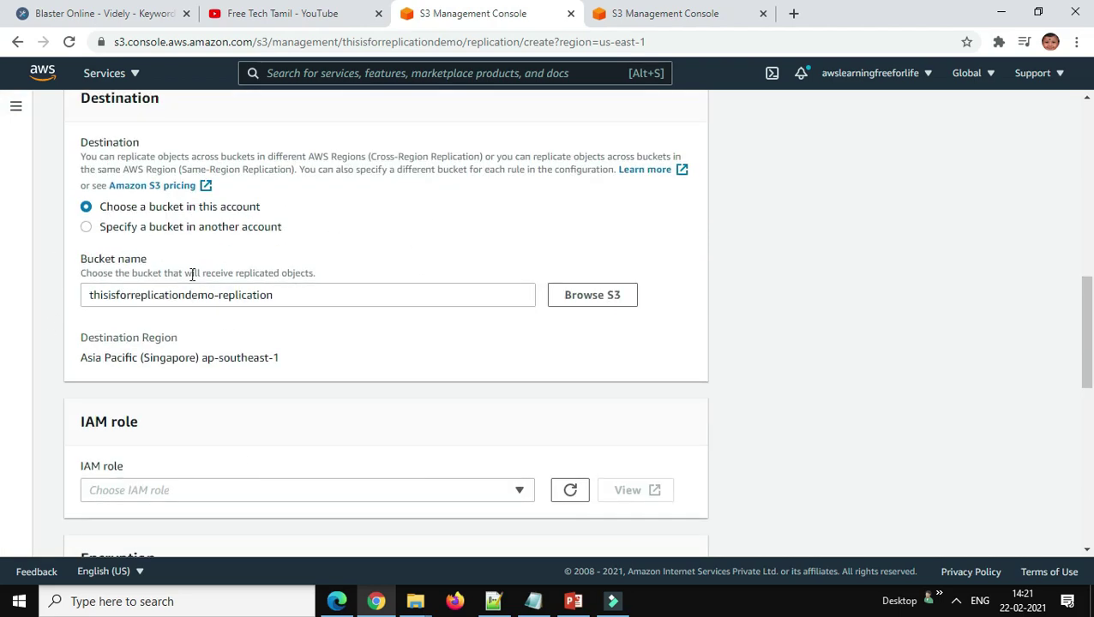
scroll(514, 429, "down", 2)
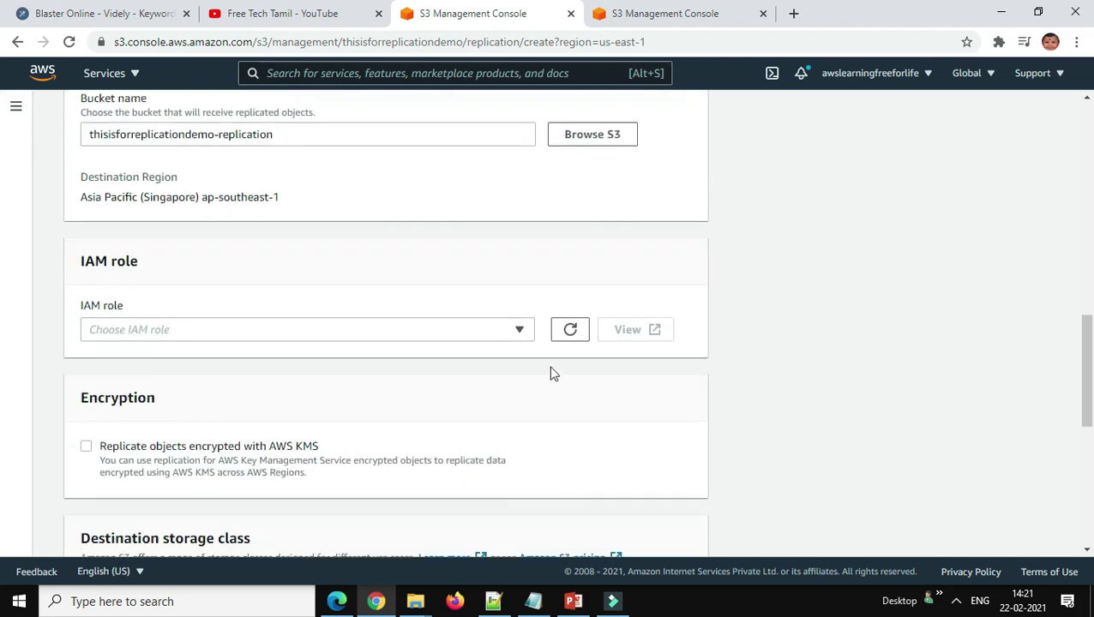
- Assign the existing IAM role 0000s3fullaccess to the replication rule and save the rule
left_click(517, 330)
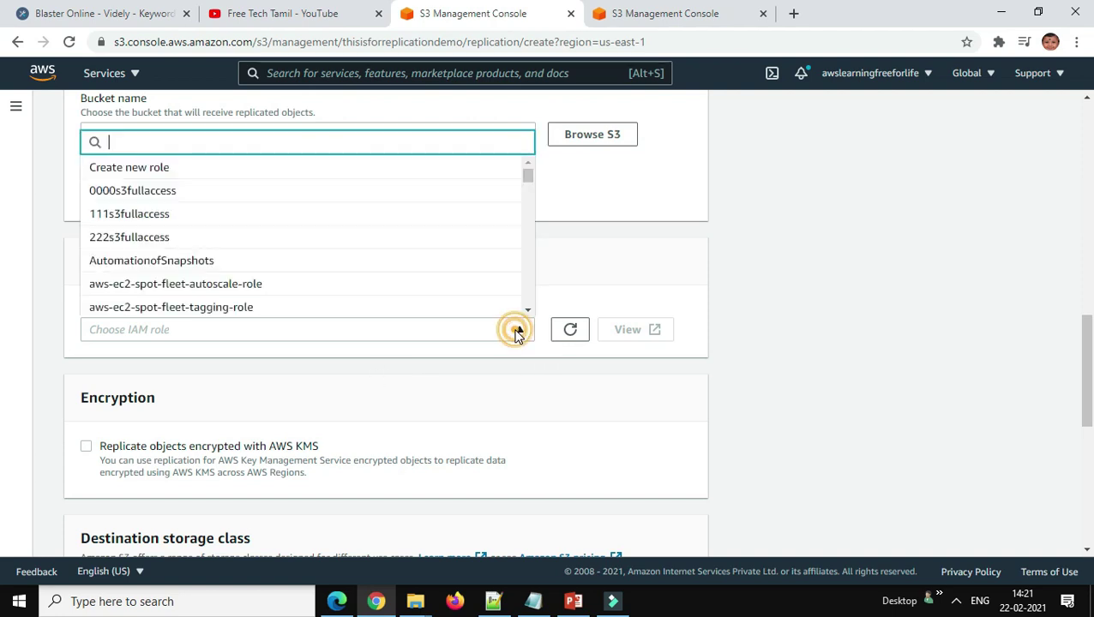
left_click(207, 192)
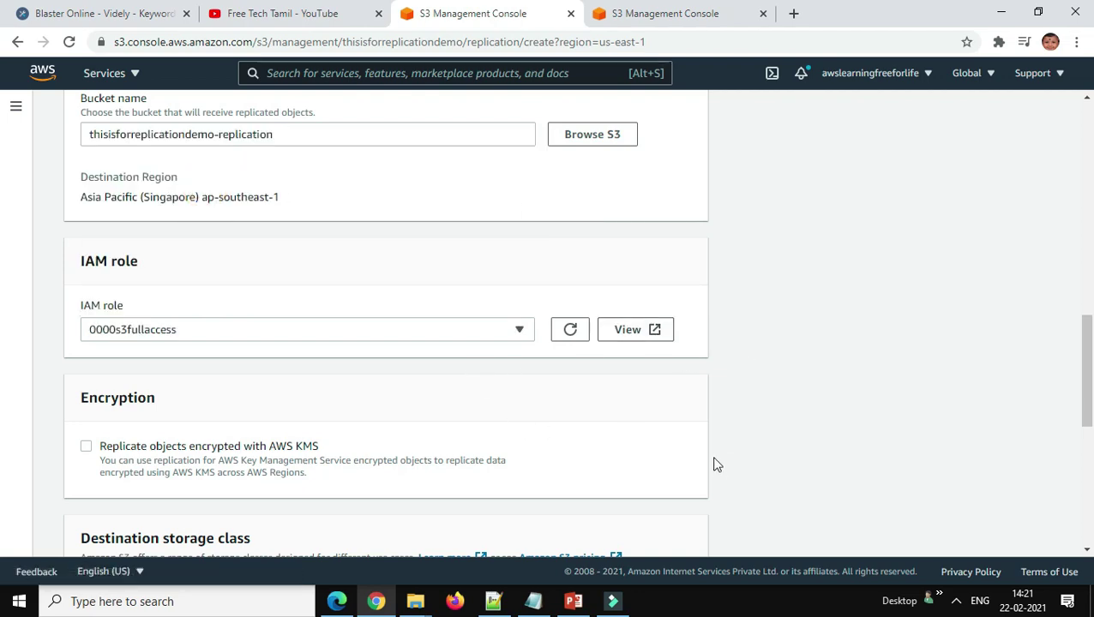
scroll(714, 450, "down", 2)
scroll(617, 408, "down", 4)
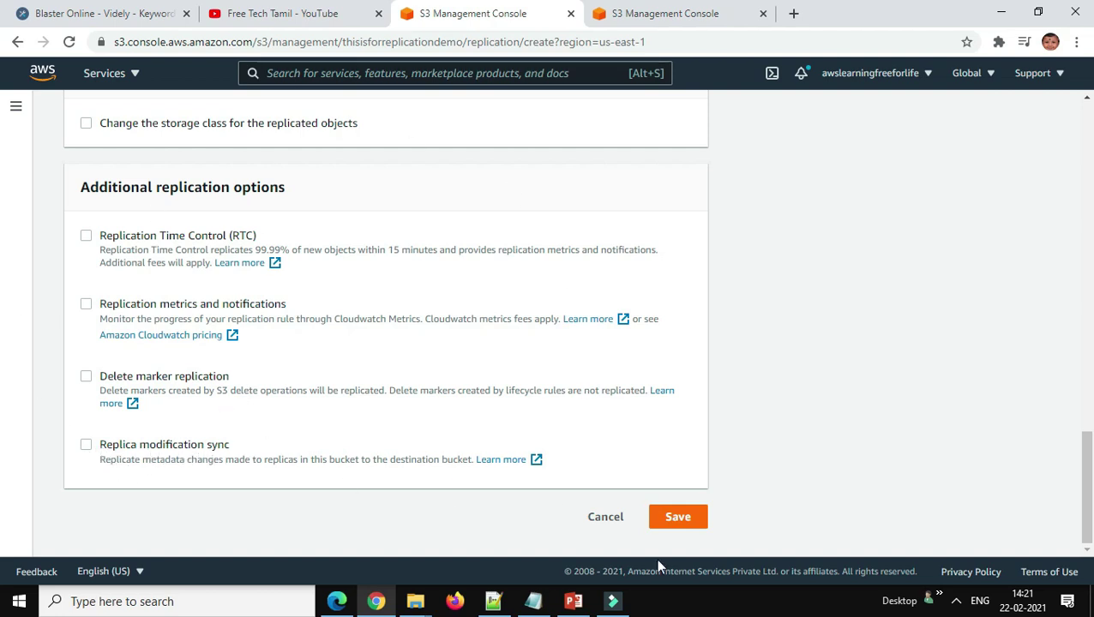
left_click(682, 521)
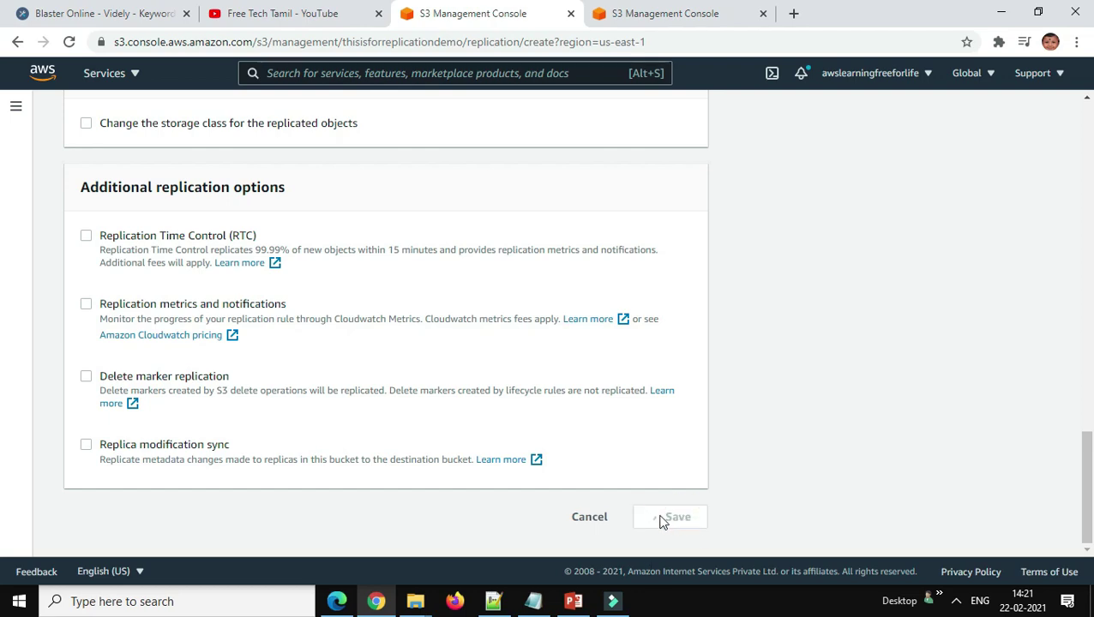
- Review the saved testreplication rule and the replication configuration settings of the source bucket
scroll(660, 480, "down", 5)
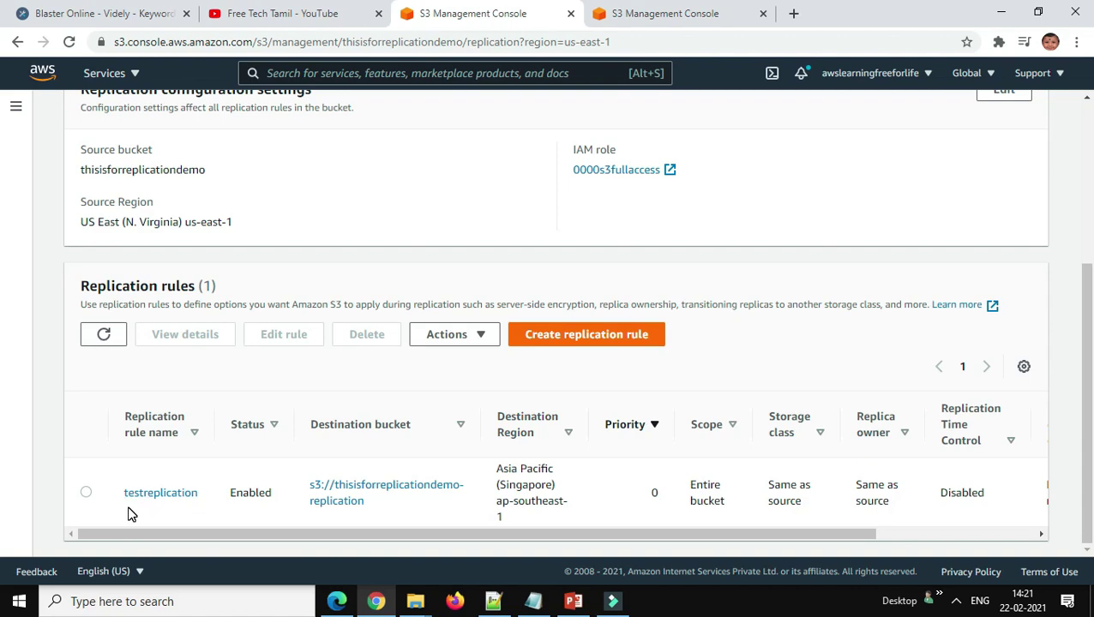
scroll(646, 468, "up", 5)
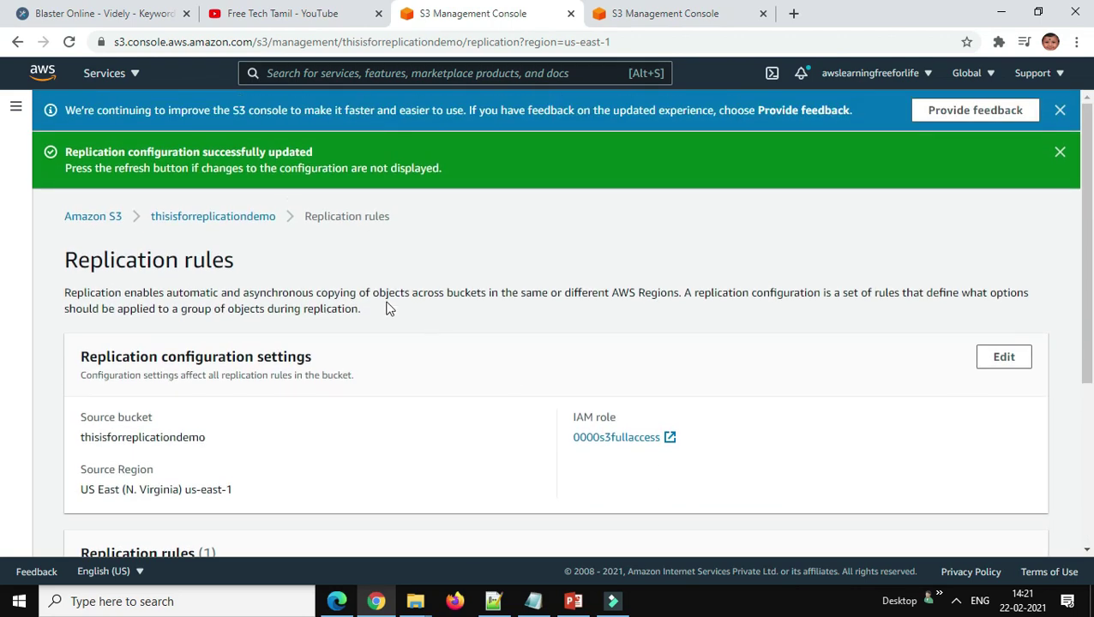
scroll(691, 459, "down", 3)
scroll(691, 460, "up", 3)
scroll(514, 450, "down", 3)
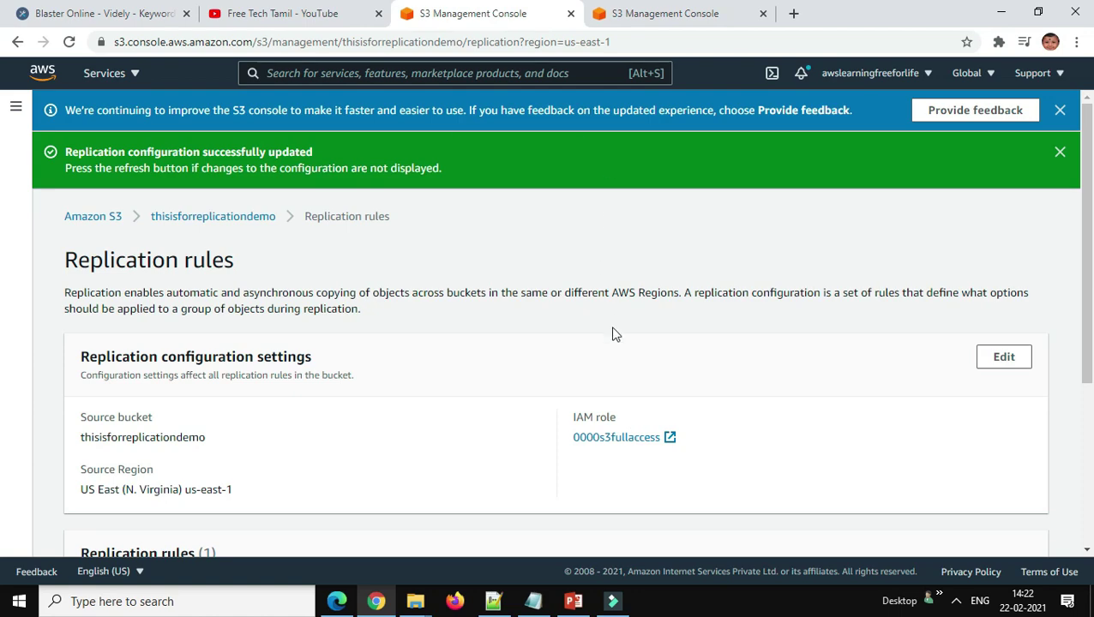
- Start an upload to thisisforreplicationdemo and add the PDFs 7-AWS-Code-Pipe-Line-Code-Commit, 8-AWS-Code-Build-with-Code-Pipeline and 9-AWS-Code-Deploy-on-EC2
left_click(228, 219)
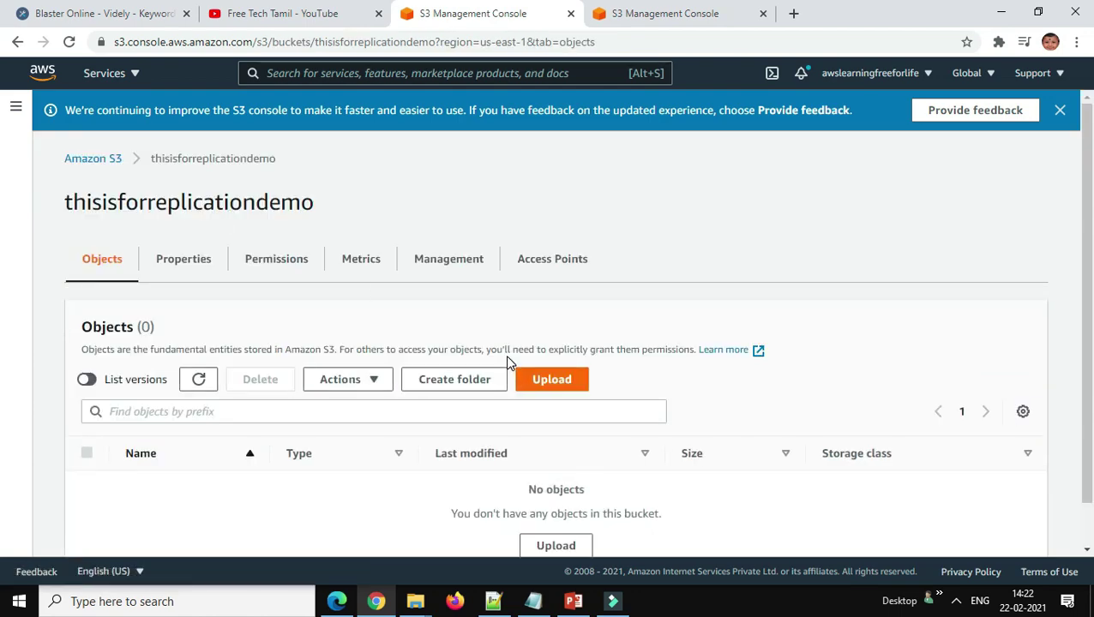
scroll(488, 368, "down", 1)
left_click(541, 340)
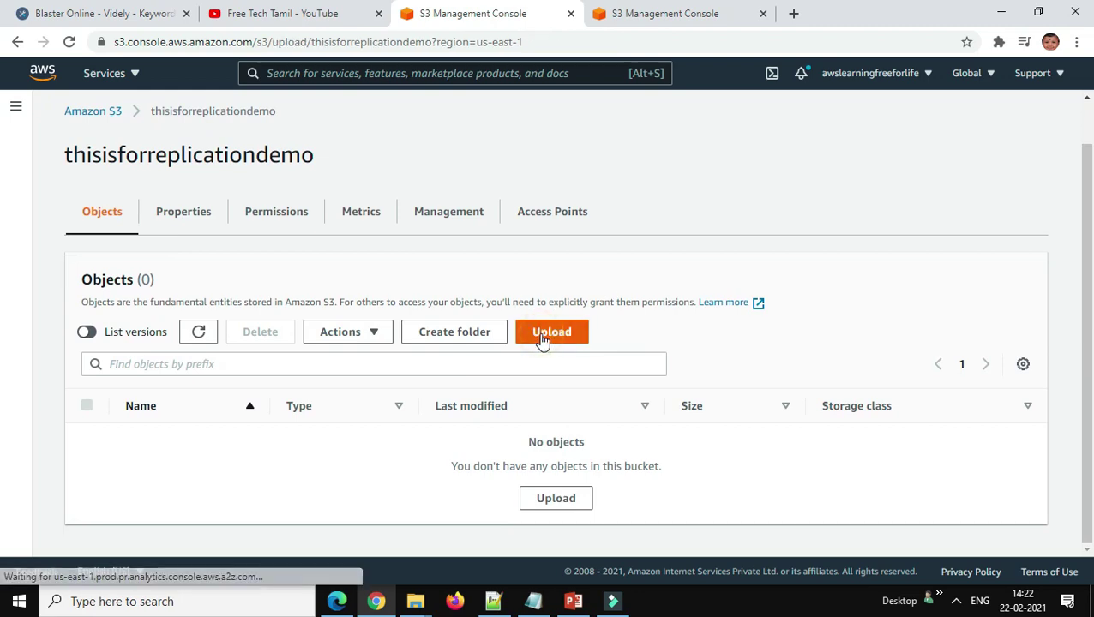
left_click(557, 311)
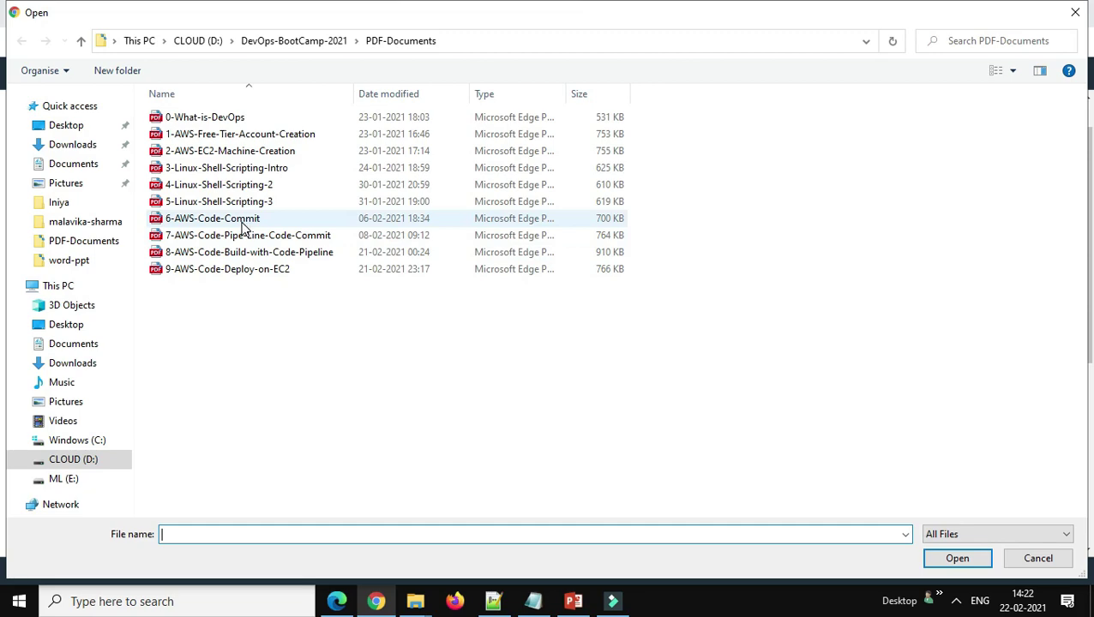
left_click(264, 236)
left_click(270, 254, "ctrl")
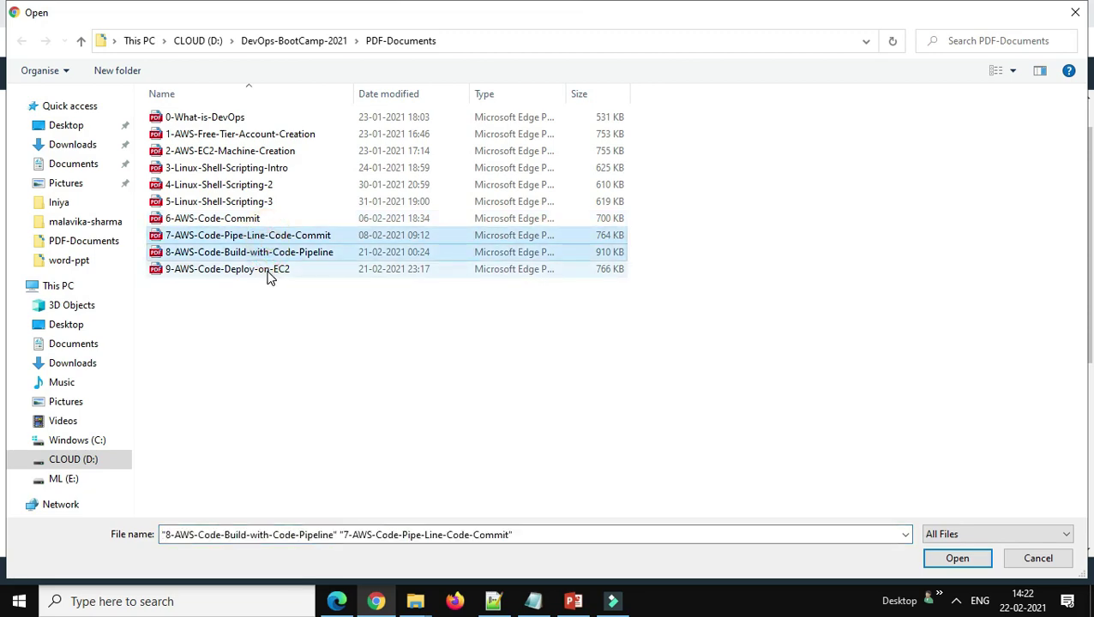
left_click(268, 271, "ctrl")
left_click(979, 555)
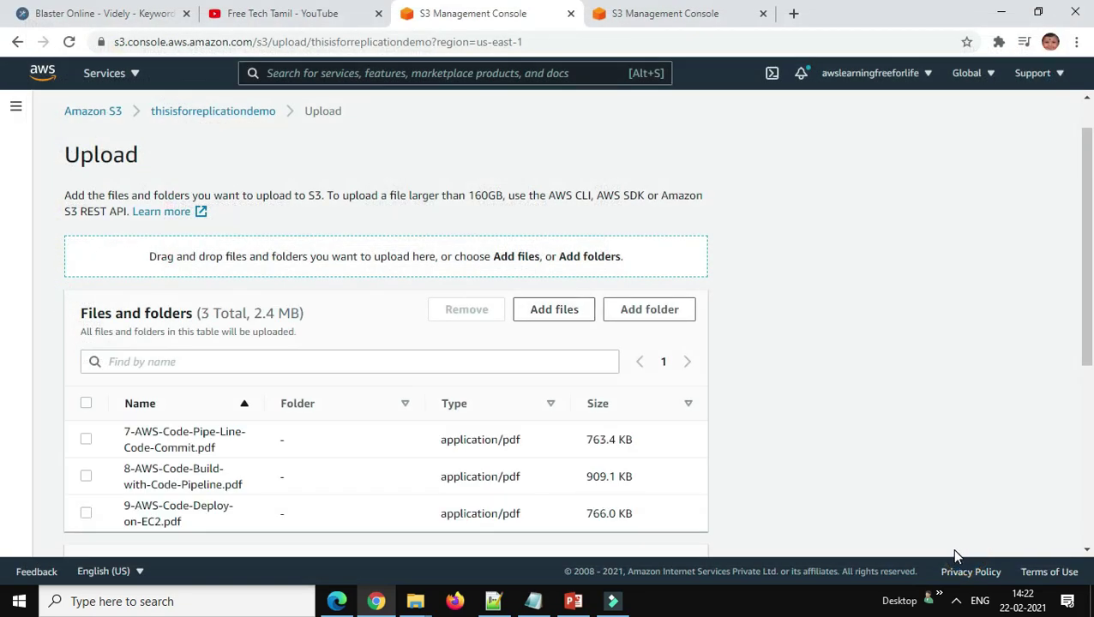
- Upload the three added PDFs to the source bucket, check the upload status and return to the bucket's objects
scroll(958, 470, "down", 4)
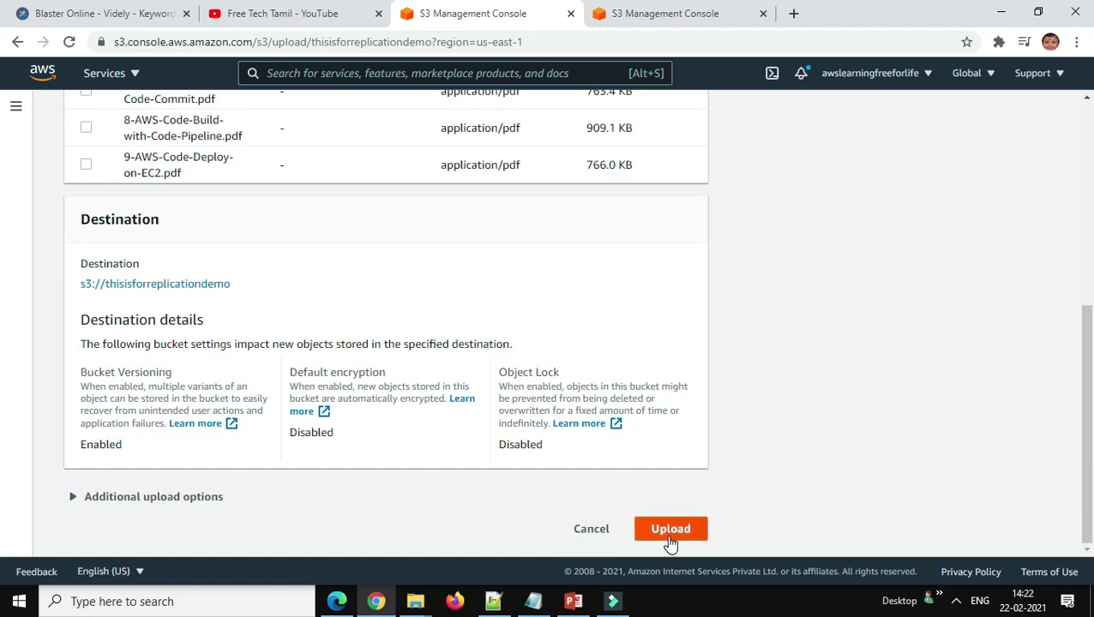
left_click(670, 532)
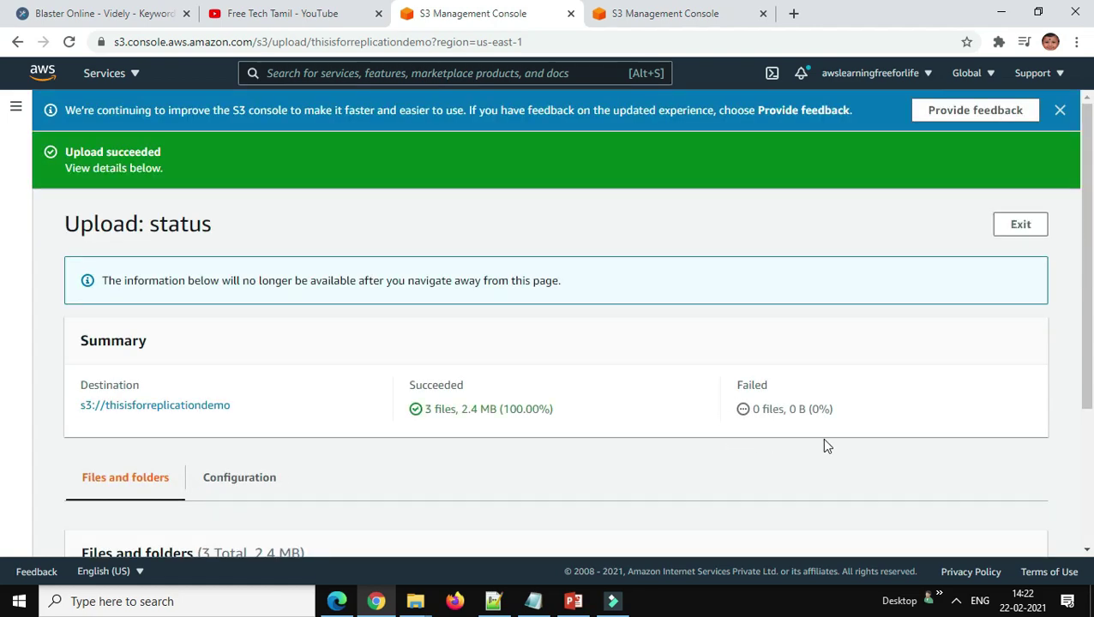
scroll(824, 444, "down", 3)
scroll(832, 439, "up", 3)
left_click(1020, 225)
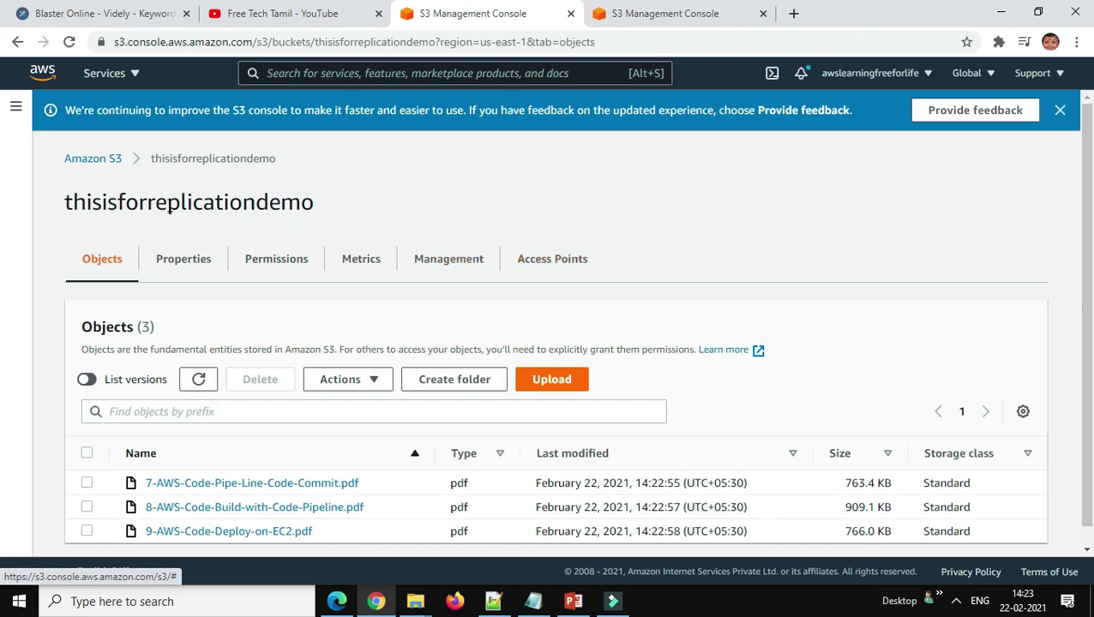
- Examine the source bucket's management settings for its replication rule and dismiss the console feedback banner
left_click(442, 261)
scroll(675, 360, "down", 3)
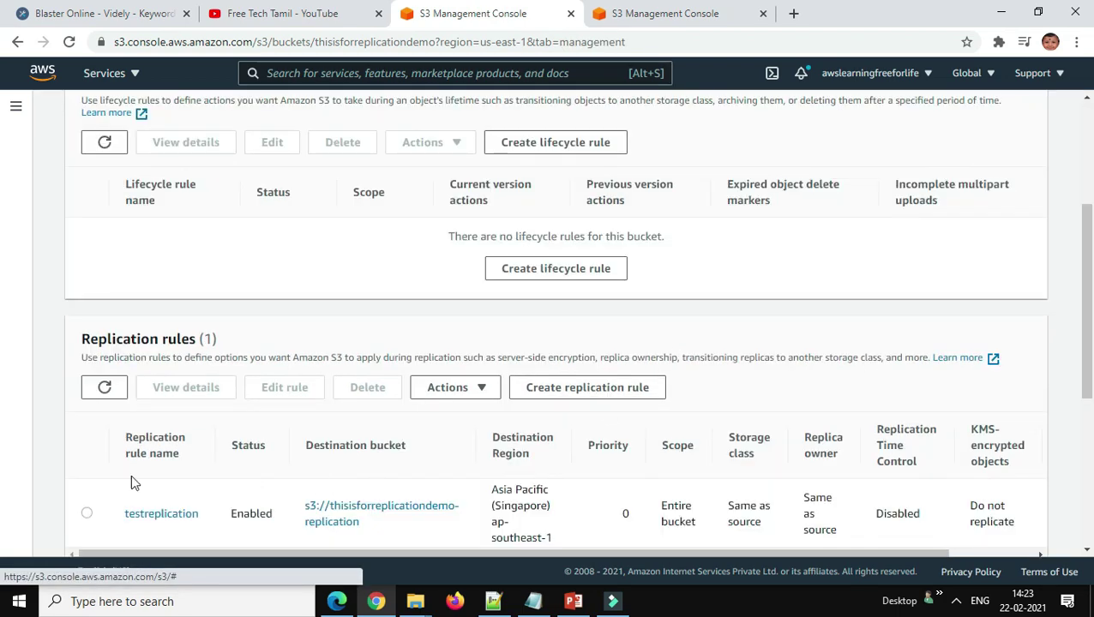
scroll(679, 450, "down", 2)
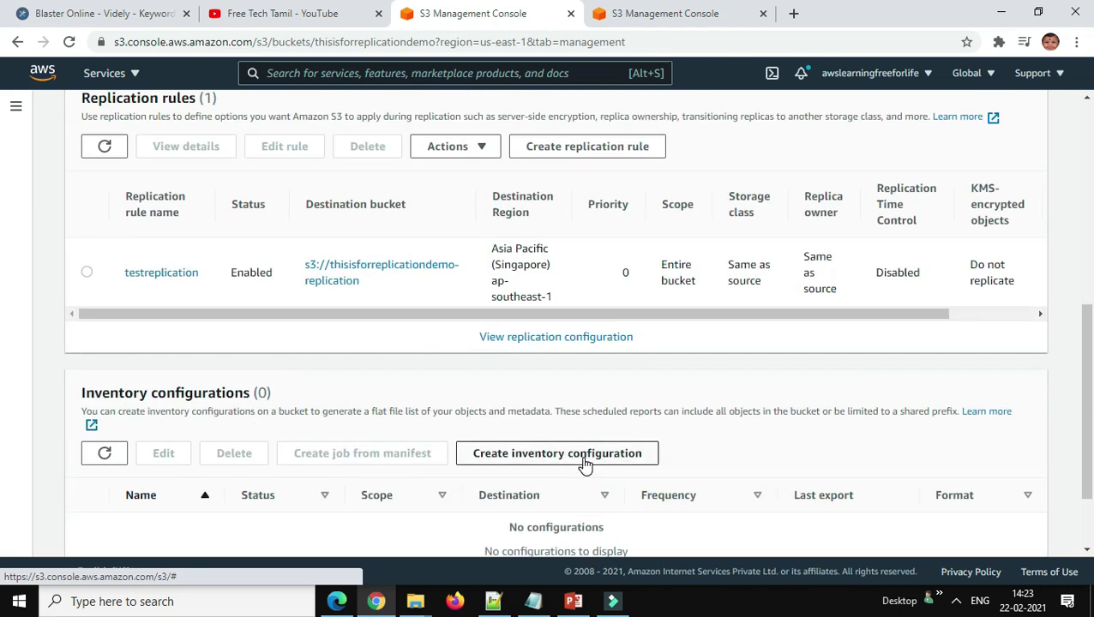
scroll(654, 463, "up", 5)
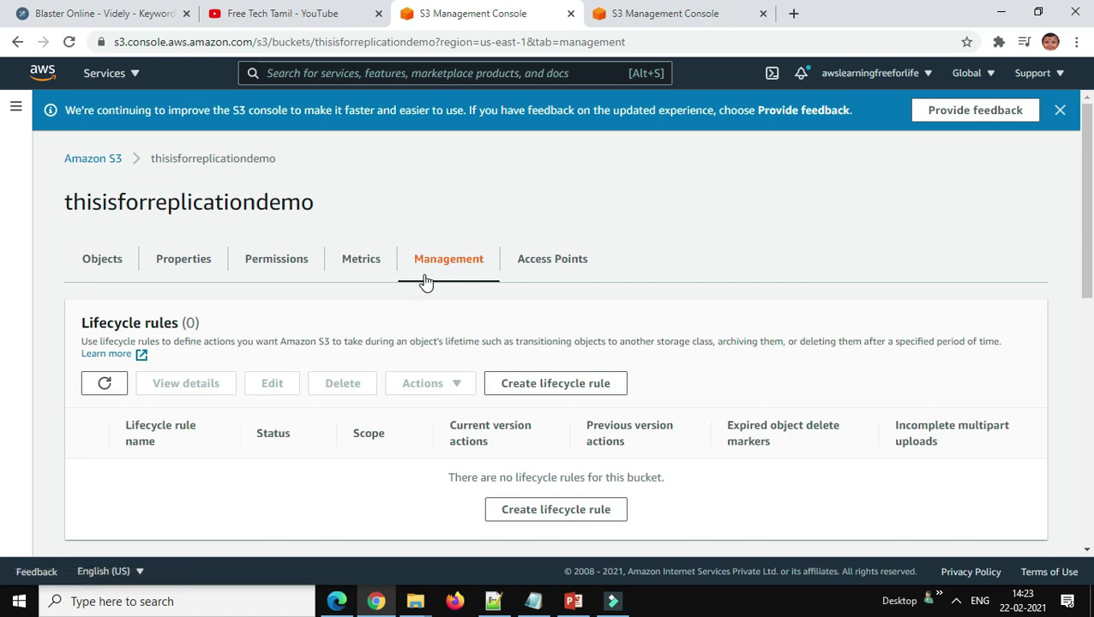
left_click(1060, 113)
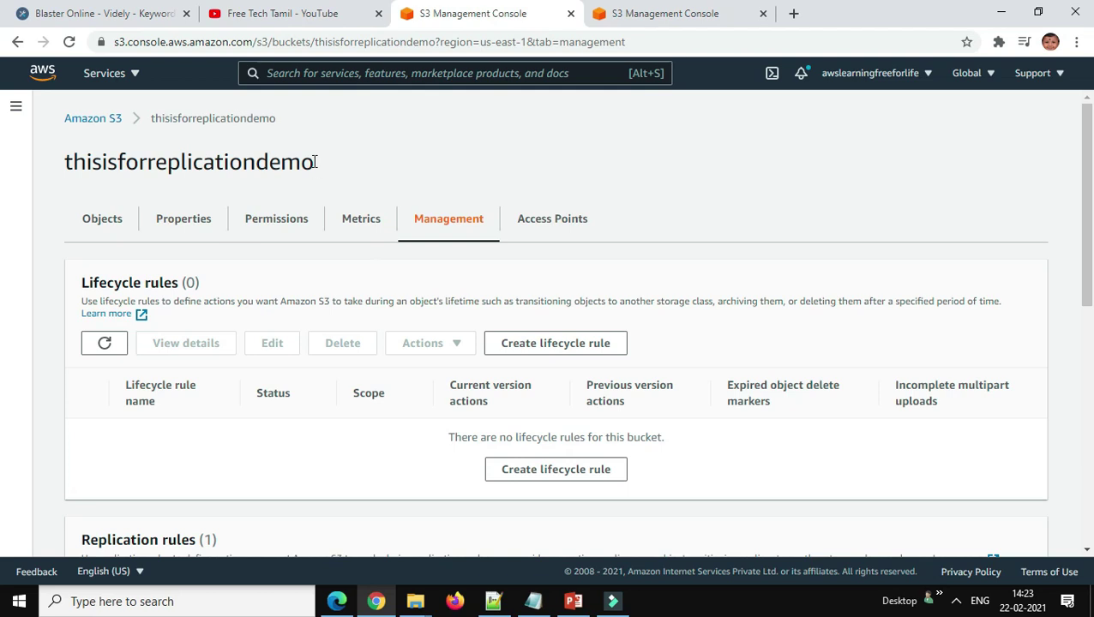
left_click_drag(315, 162, 69, 154)
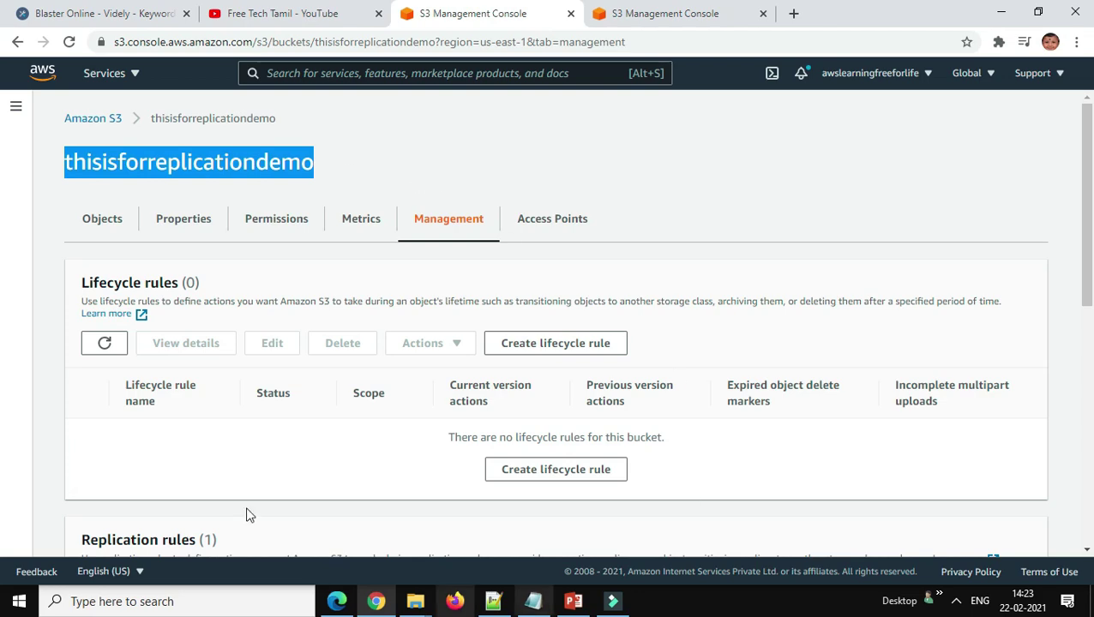
- Open the destination bucket thisisforreplicationdemo-replication from the bucket list to view its objects
left_click(671, 15)
scroll(616, 484, "down", 5)
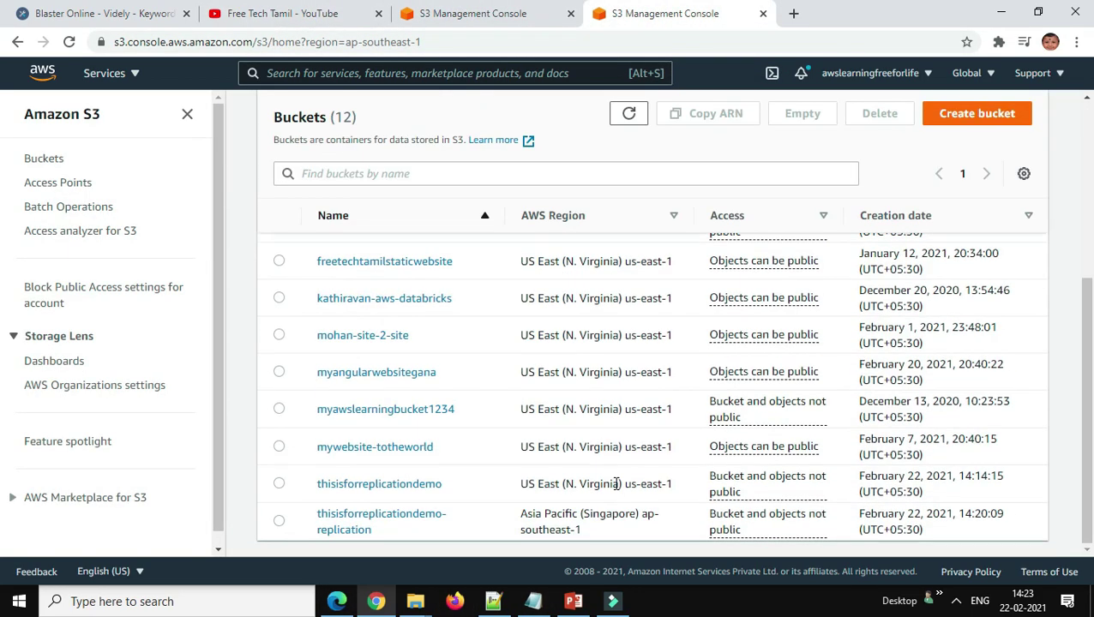
left_click(361, 519)
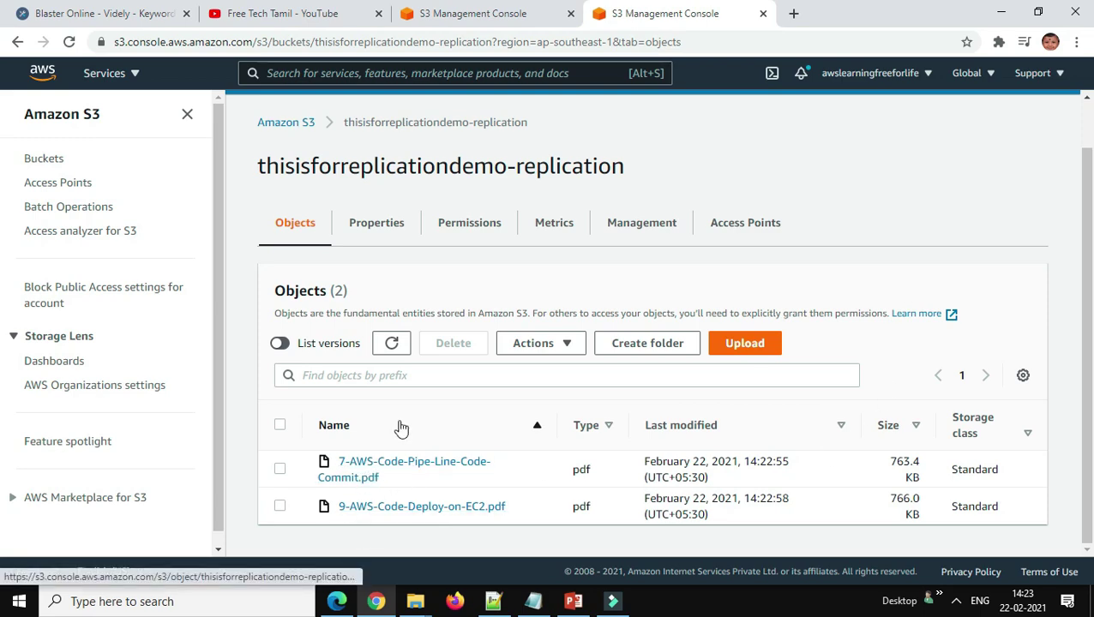
- Compare the source bucket's objects with those in the destination bucket, and refresh the destination's object list
left_click(514, 14)
scroll(520, 386, "down", 1)
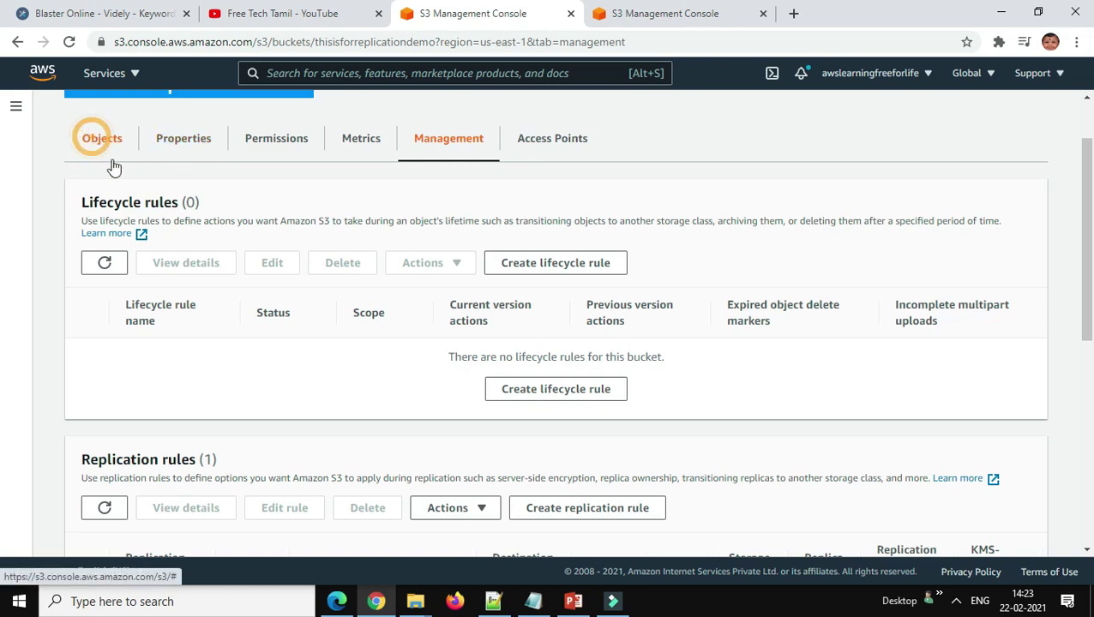
left_click(100, 139)
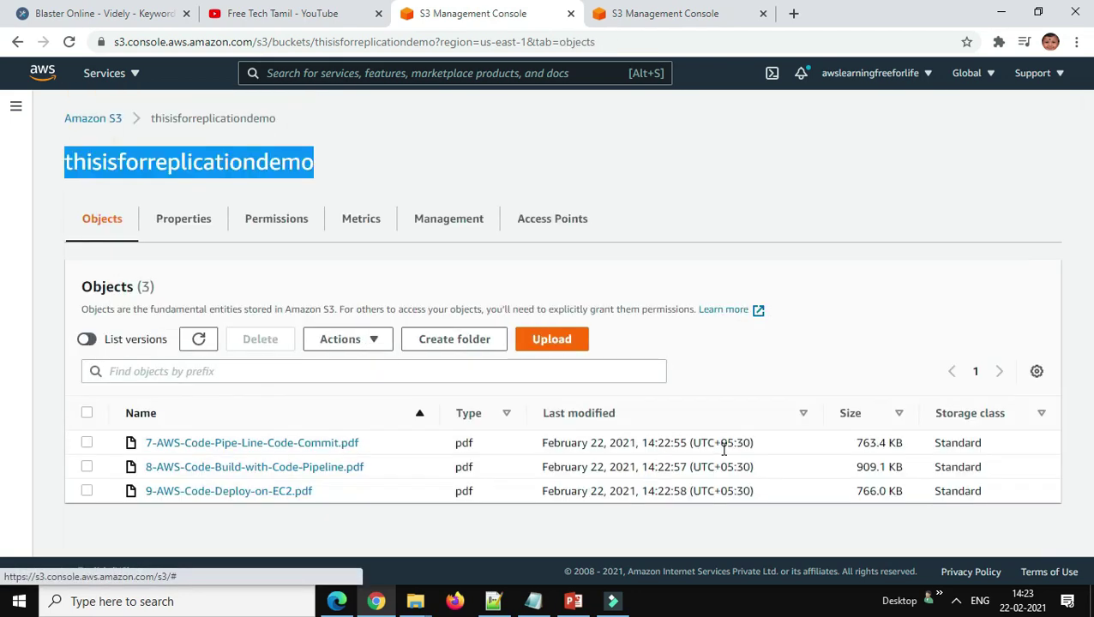
left_click(647, 15)
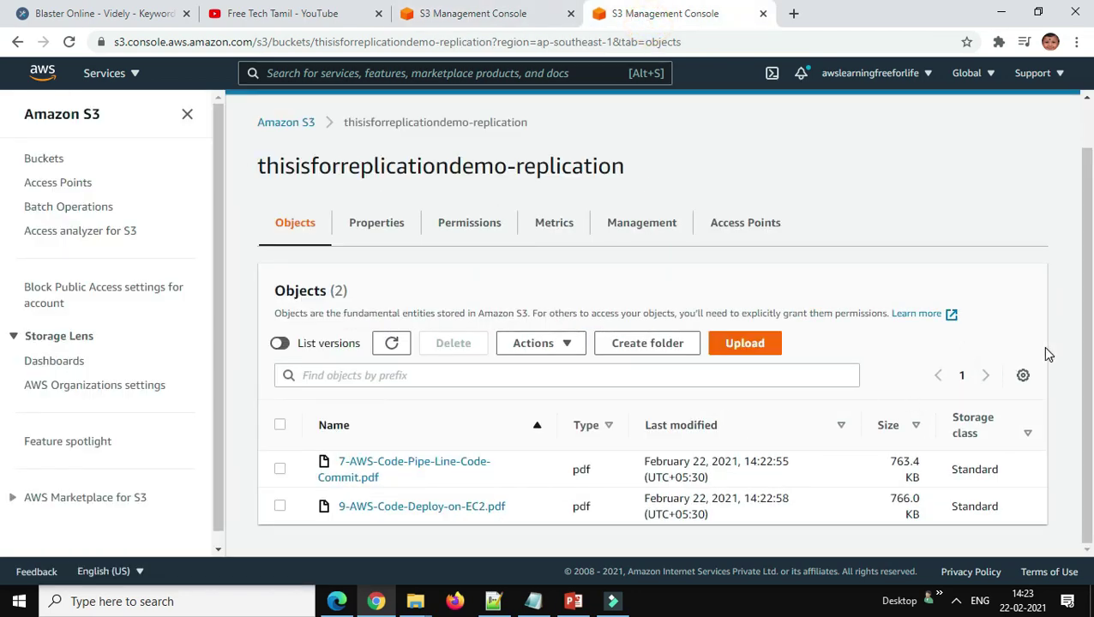
left_click(391, 343)
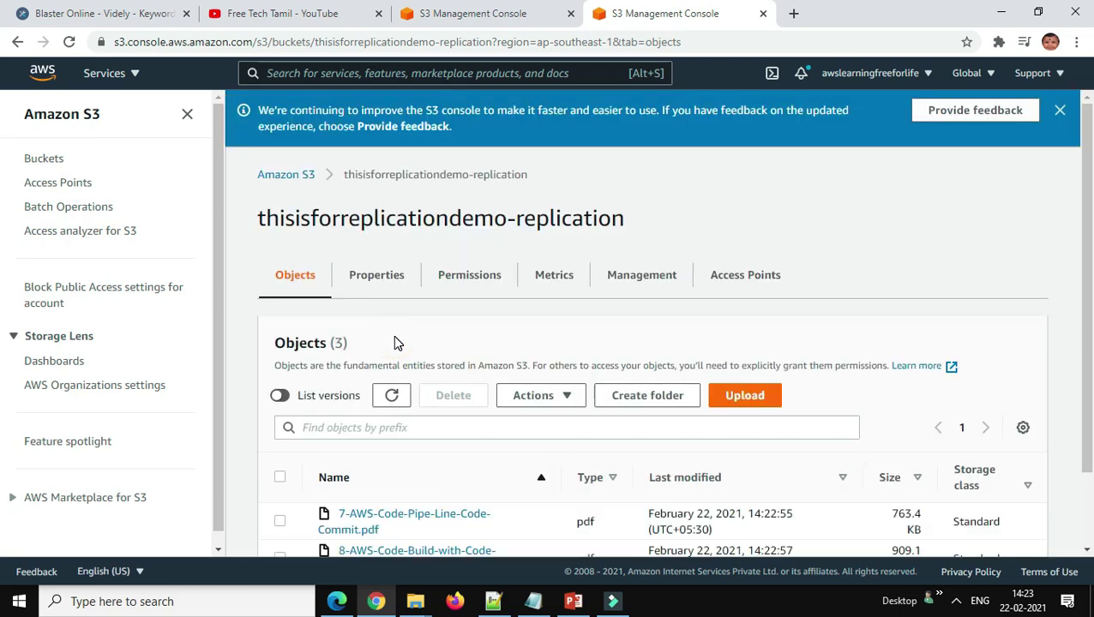
scroll(532, 326, "down", 1)
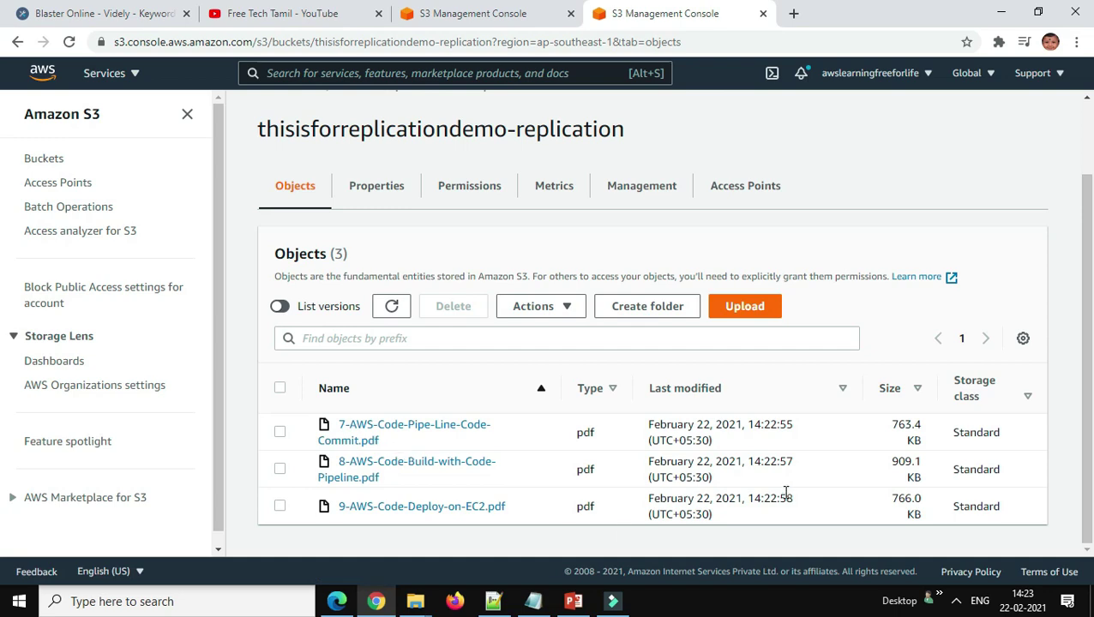
- Check the PDFs in the source and destination buckets against each other once more
scroll(786, 496, "up", 1)
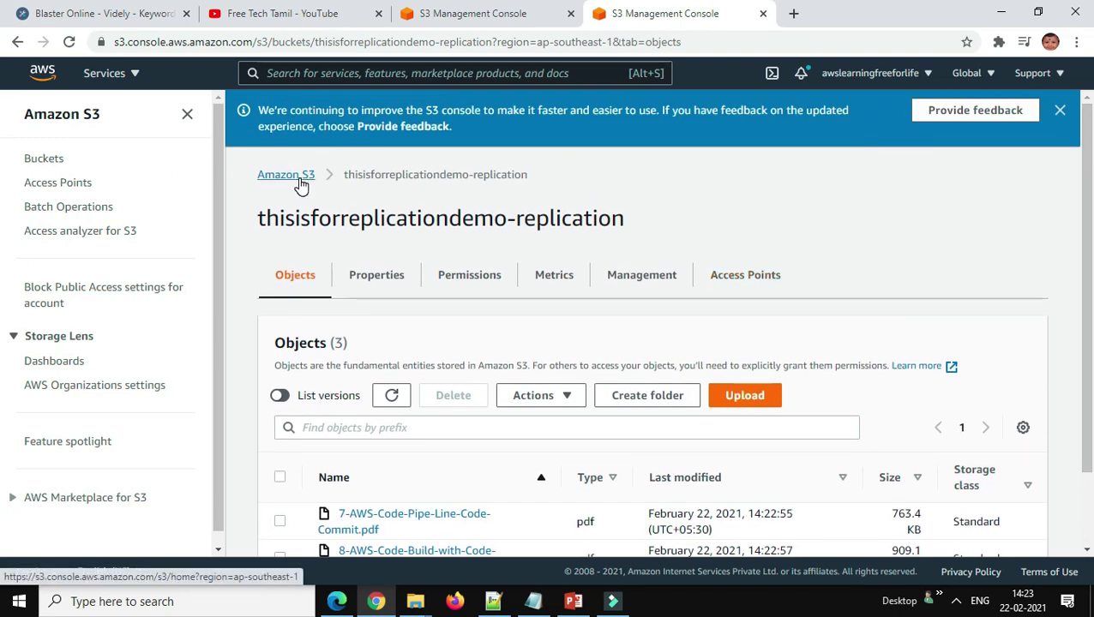
scroll(754, 420, "down", 1)
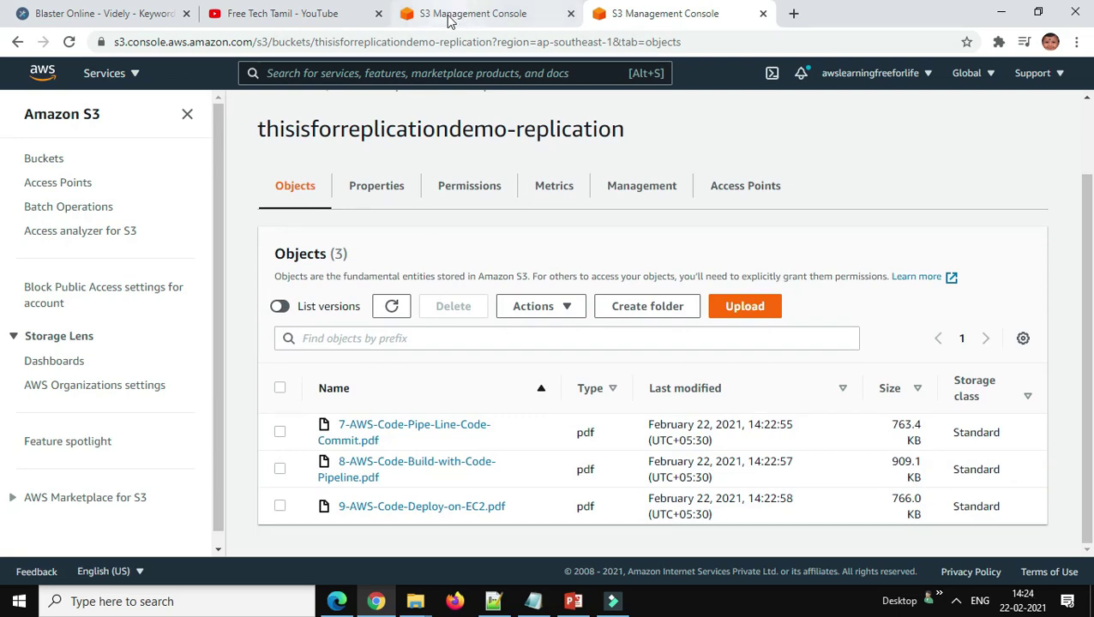
left_click(296, 13)
left_click(455, 15)
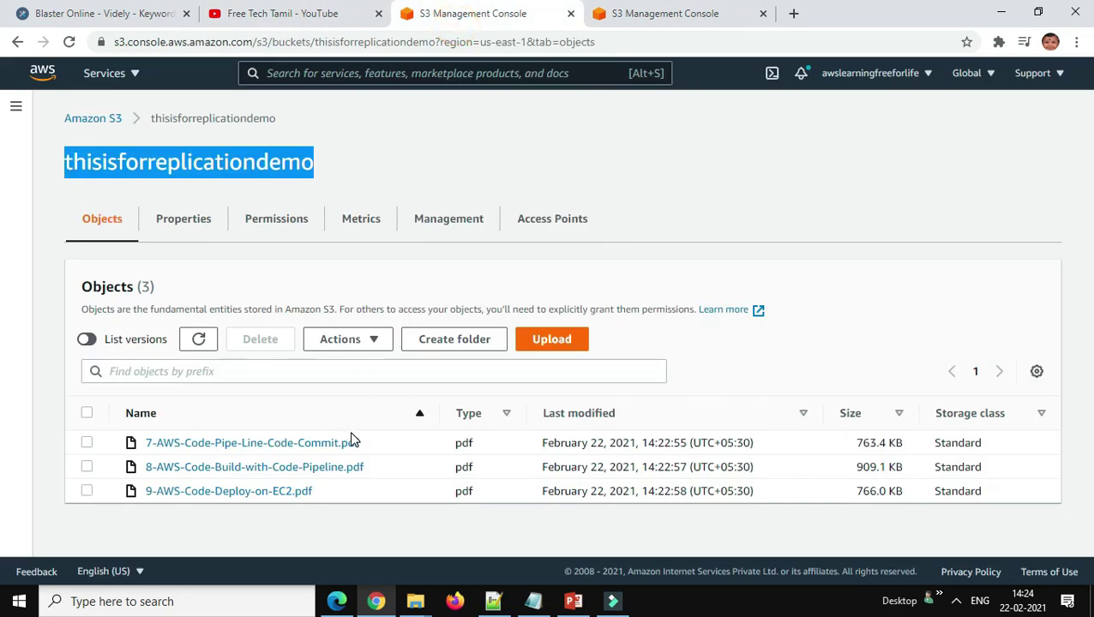
left_click(658, 15)
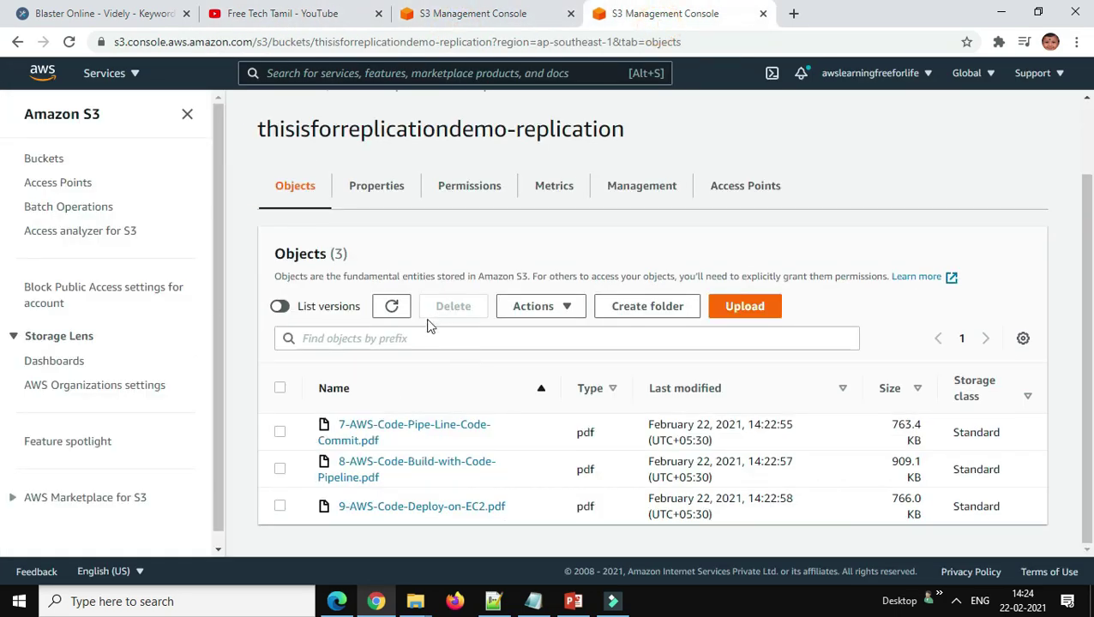
- Delete all three PDFs from the source bucket thisisforreplicationdemo, confirming with the word delete, and review the deletion status
left_click(476, 13)
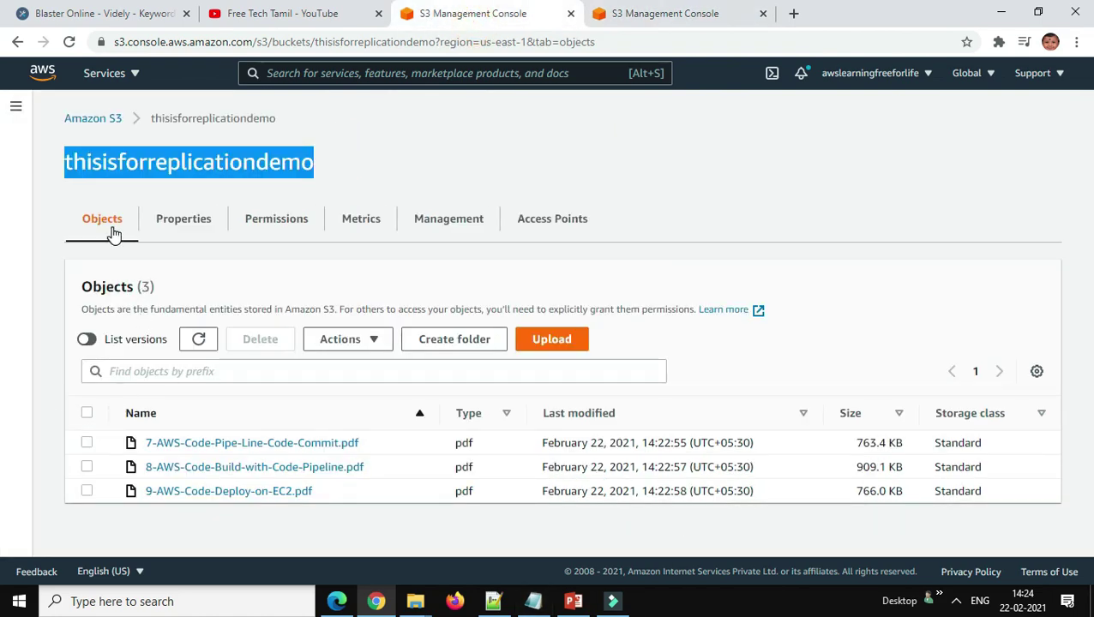
left_click(87, 413)
left_click(262, 341)
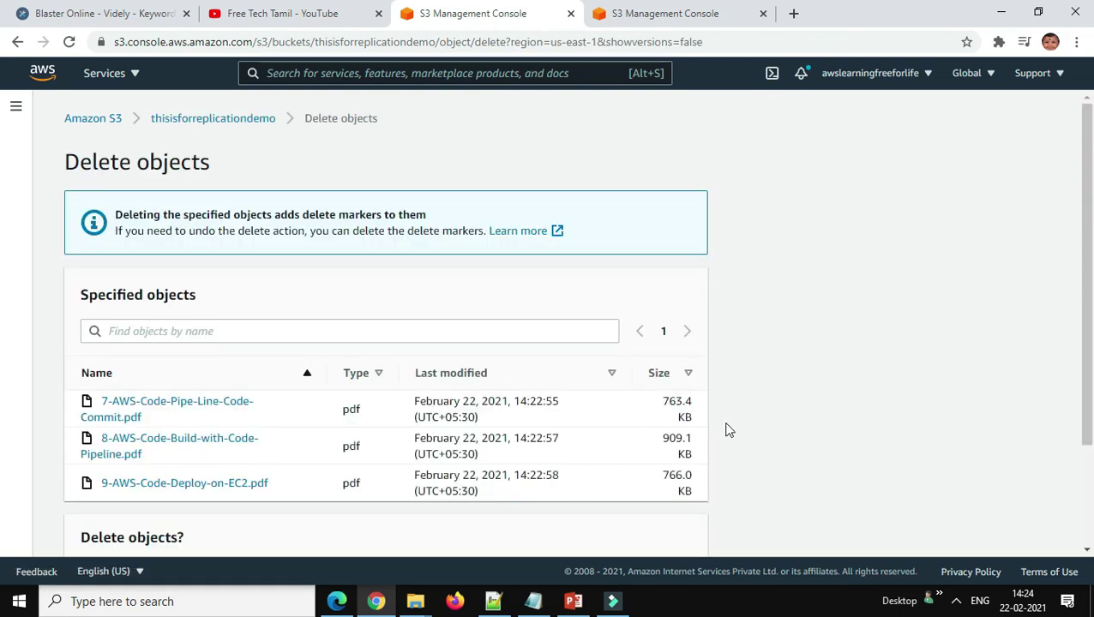
scroll(725, 432, "down", 3)
left_click(139, 471)
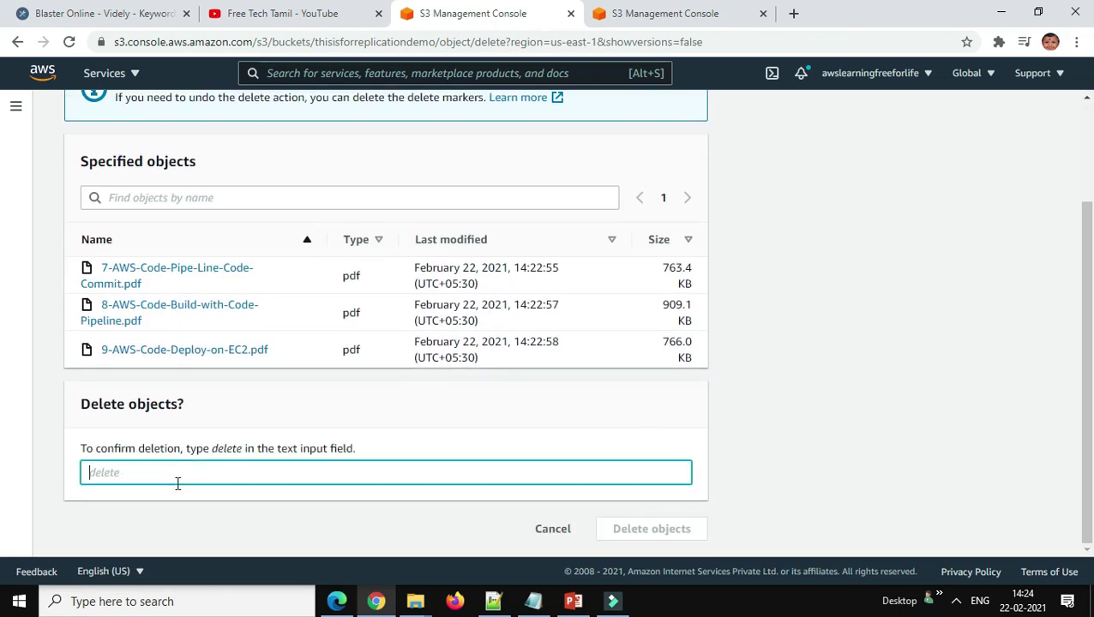
type("delete")
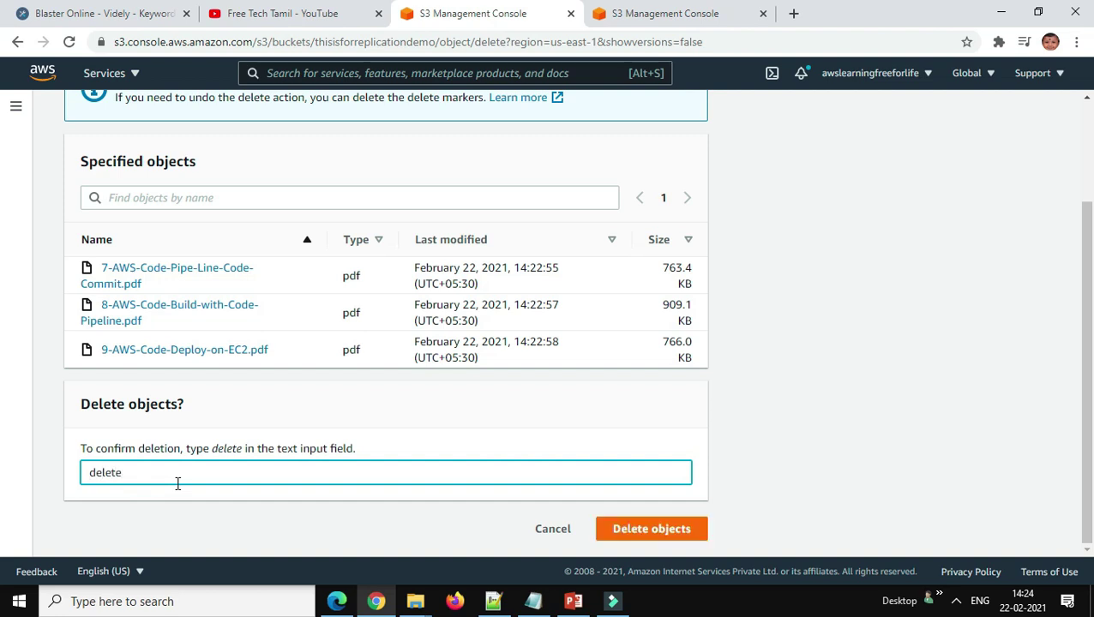
left_click(653, 529)
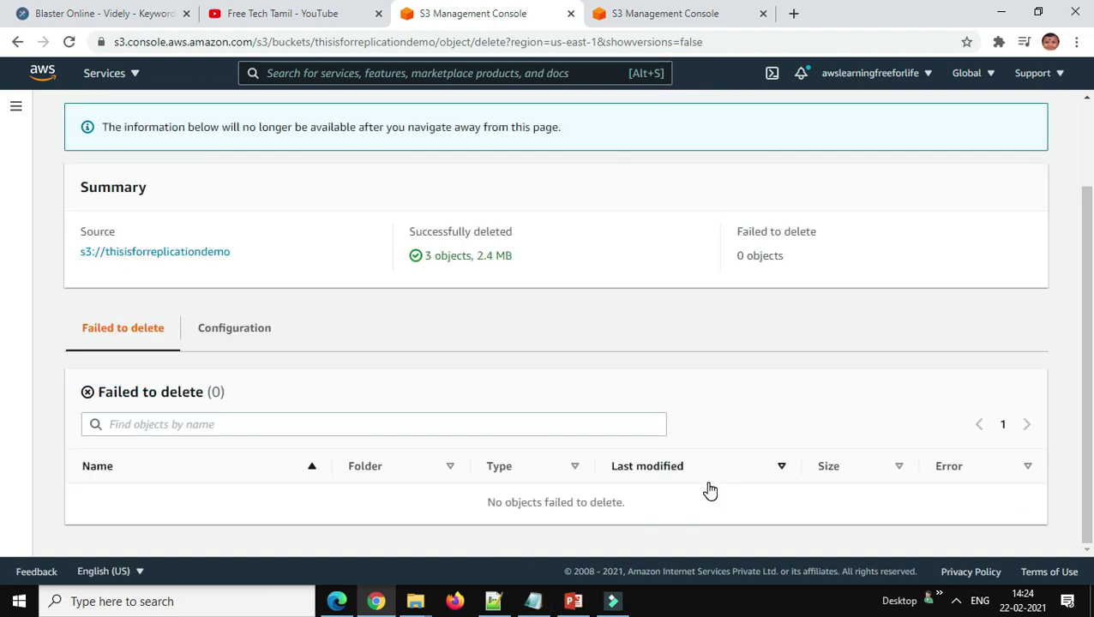
scroll(710, 490, "up", 2)
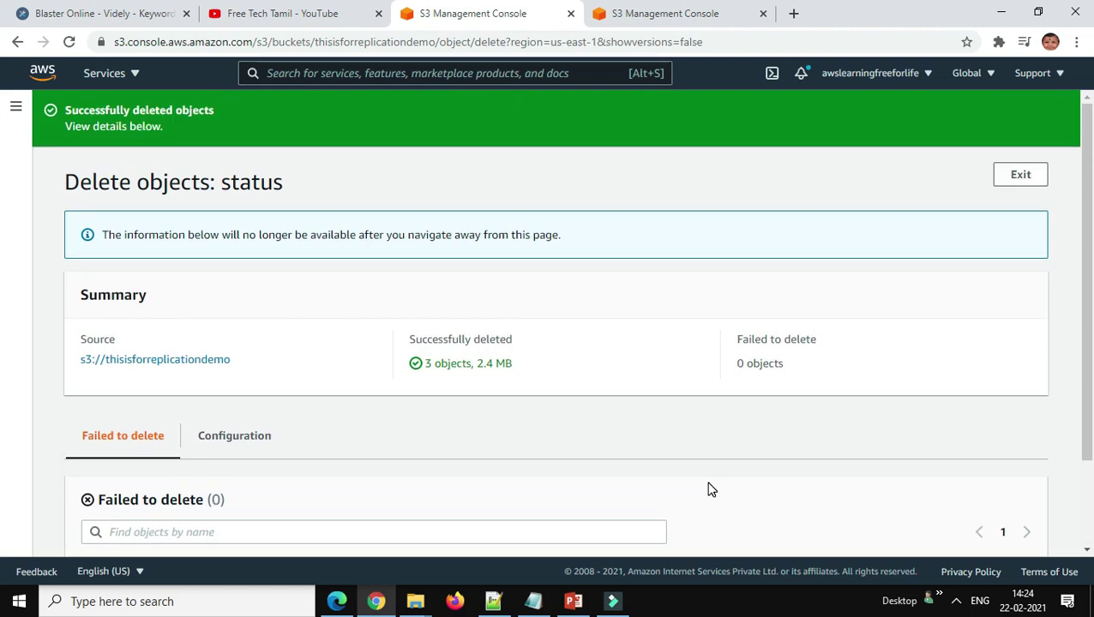
scroll(710, 490, "down", 2)
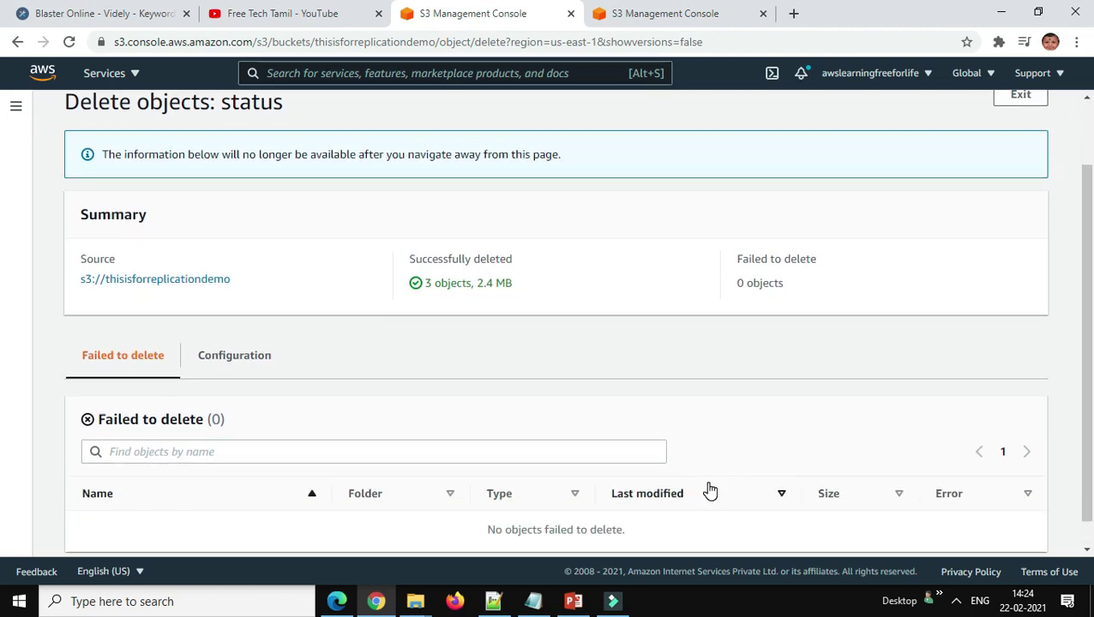
- Refresh the object list of thisisforreplicationdemo-replication repeatedly to check whether the source bucket's deletions carry over
left_click(639, 17)
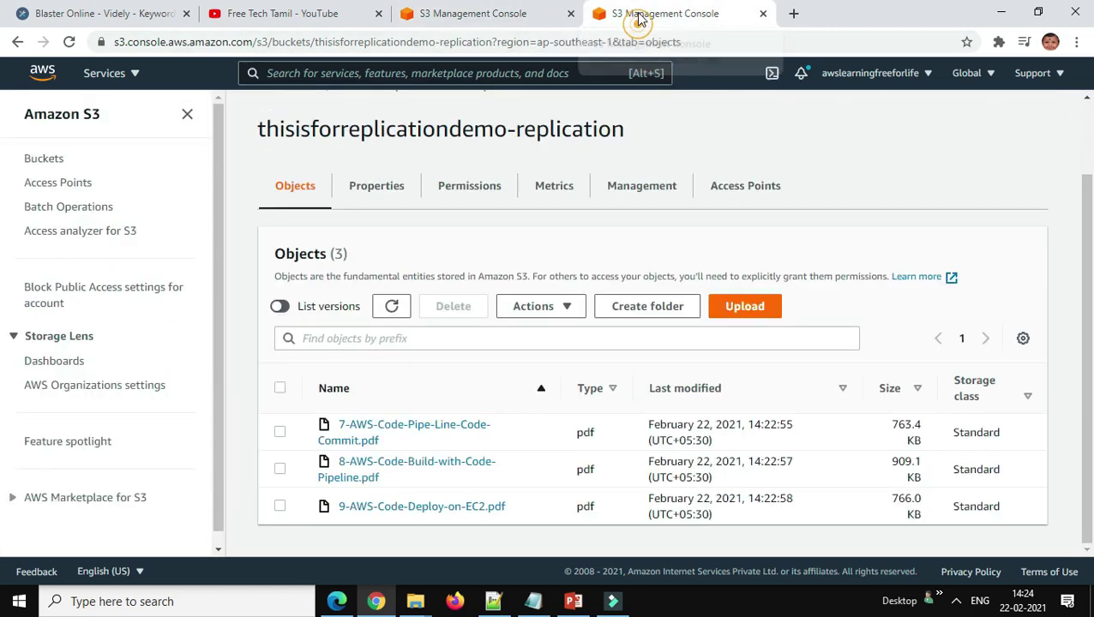
right_click(840, 181)
left_click(396, 313)
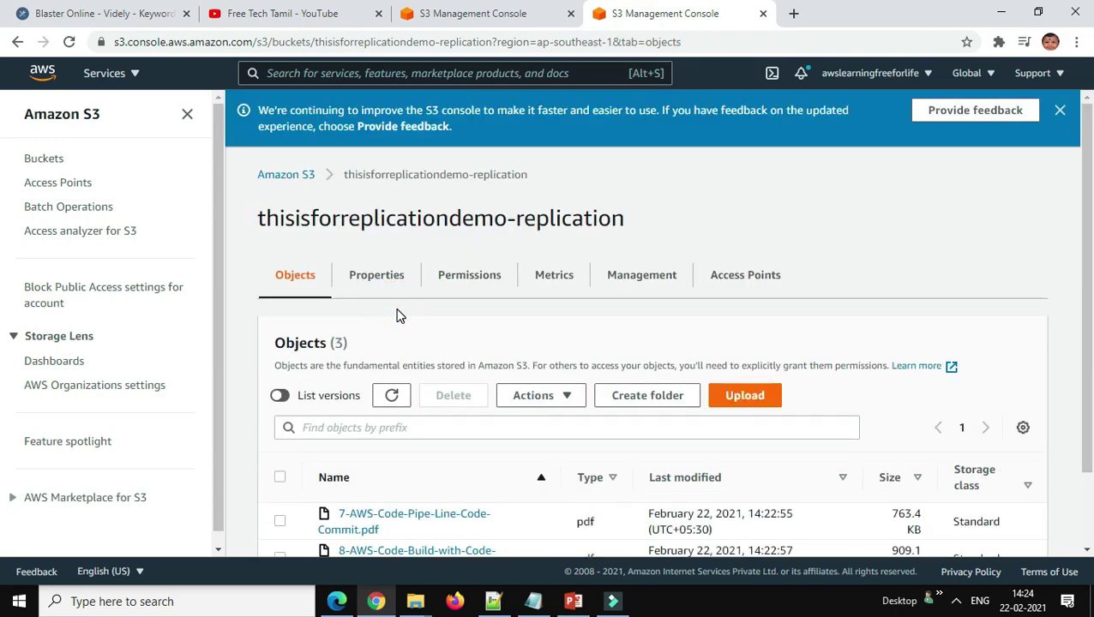
left_click(390, 401)
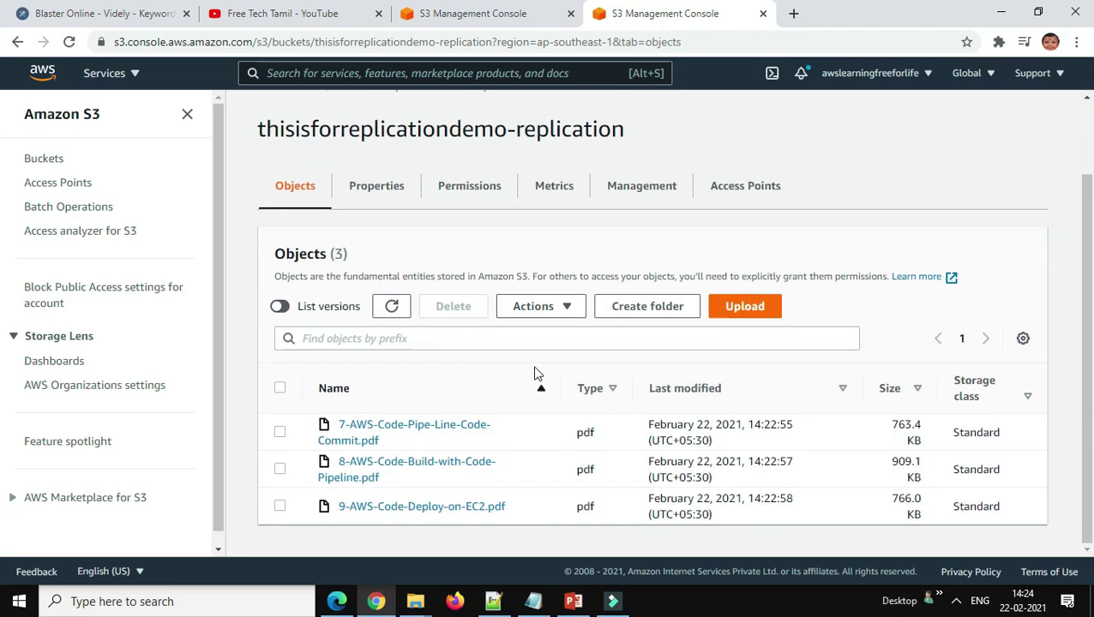
left_click(386, 315)
left_click(386, 401)
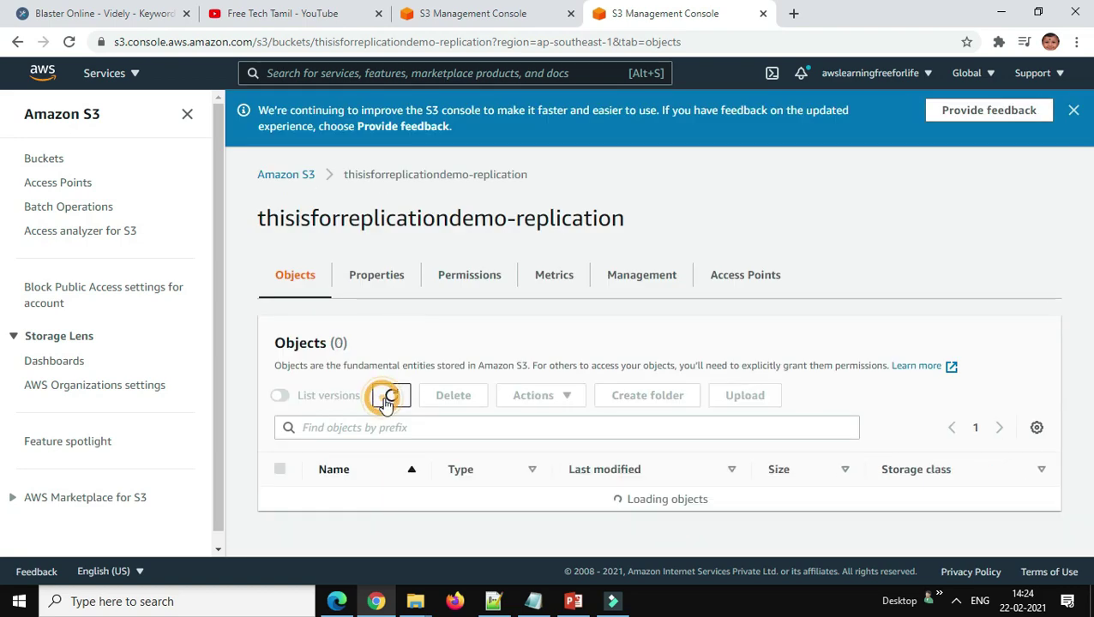
left_click(390, 308)
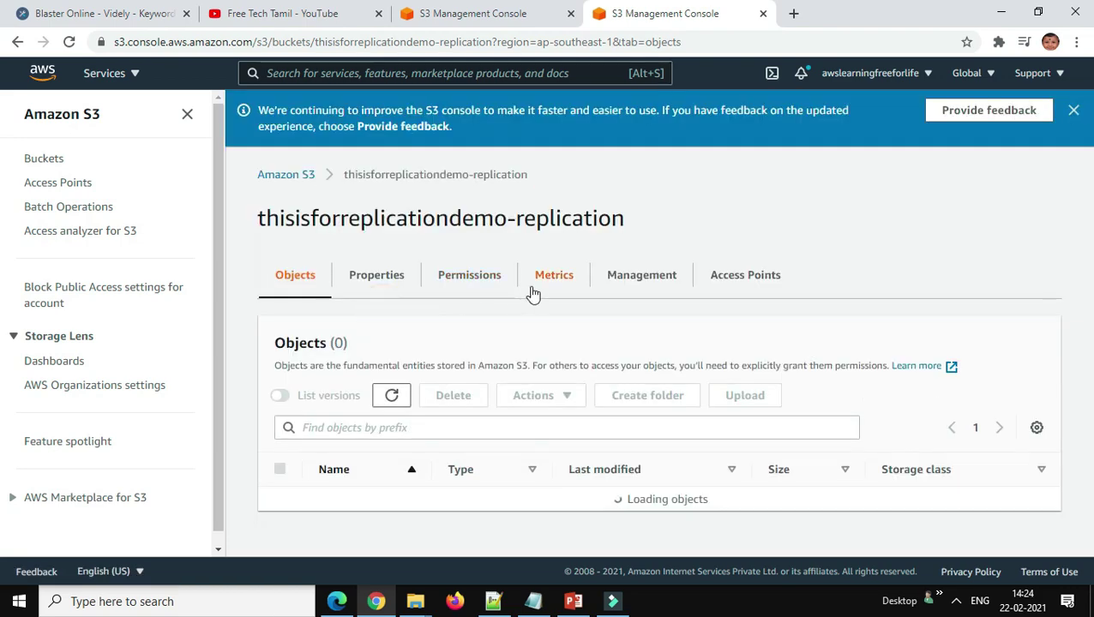
left_click(391, 306)
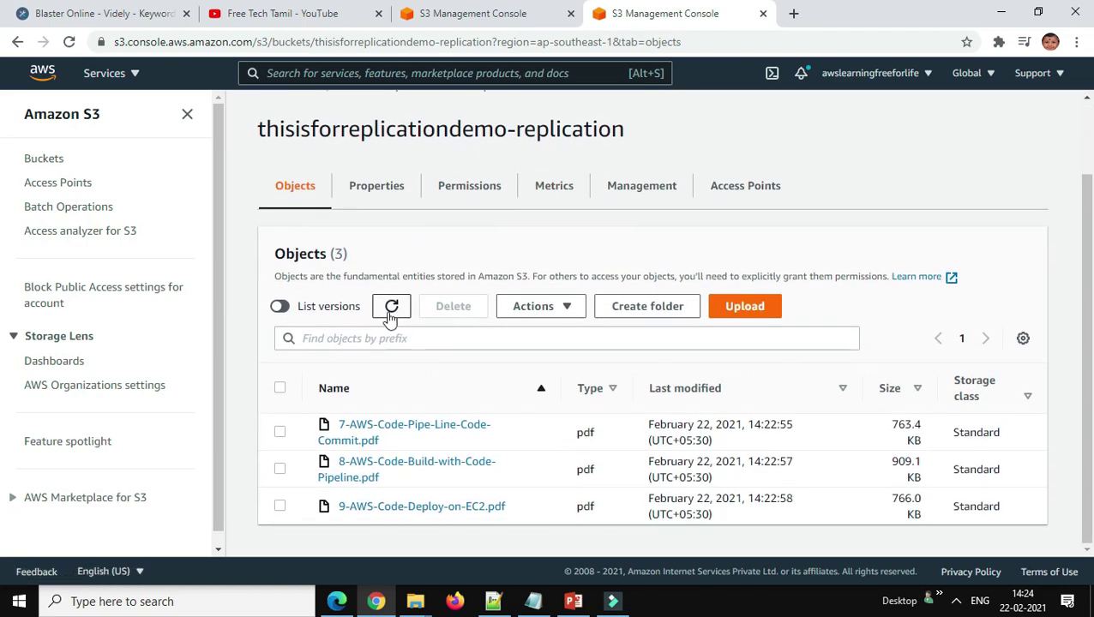
left_click(390, 309)
left_click(392, 396)
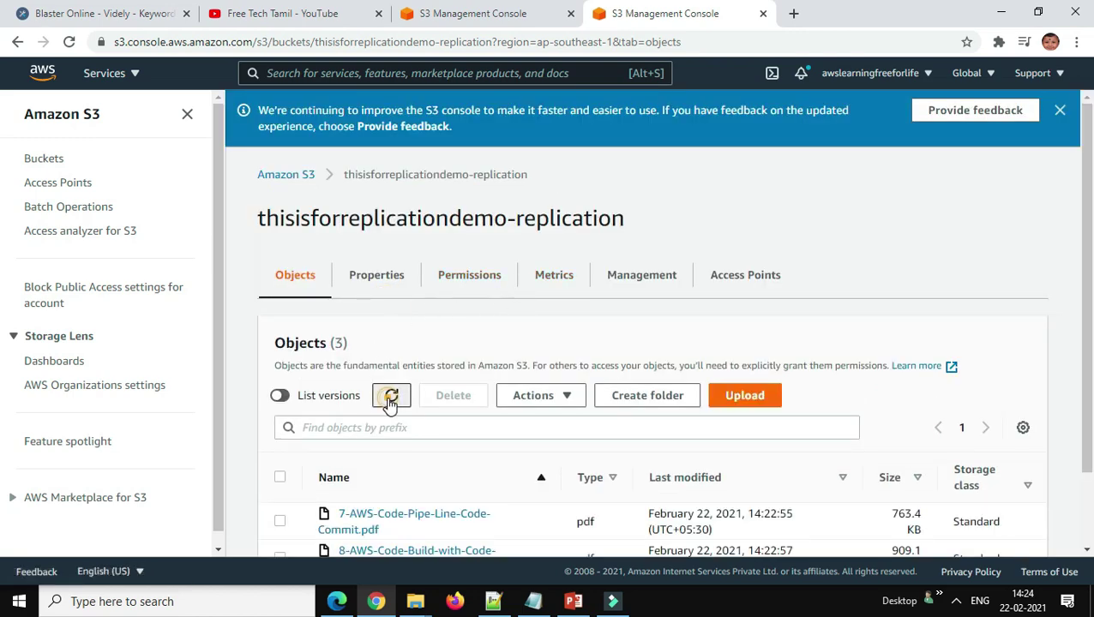
left_click(392, 310)
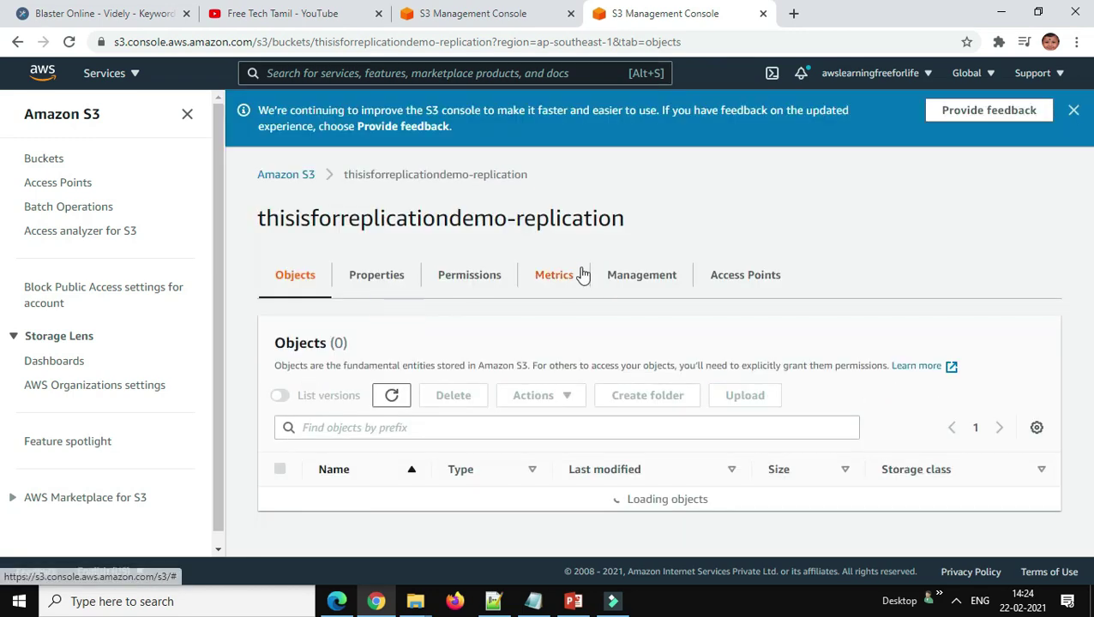
left_click(390, 396)
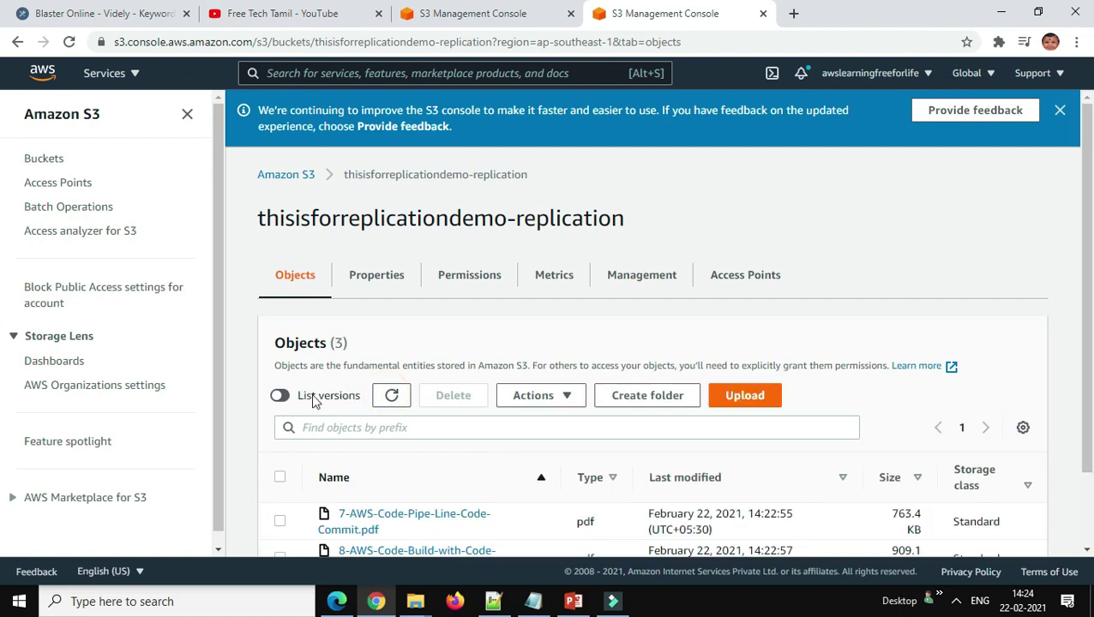
left_click(391, 396)
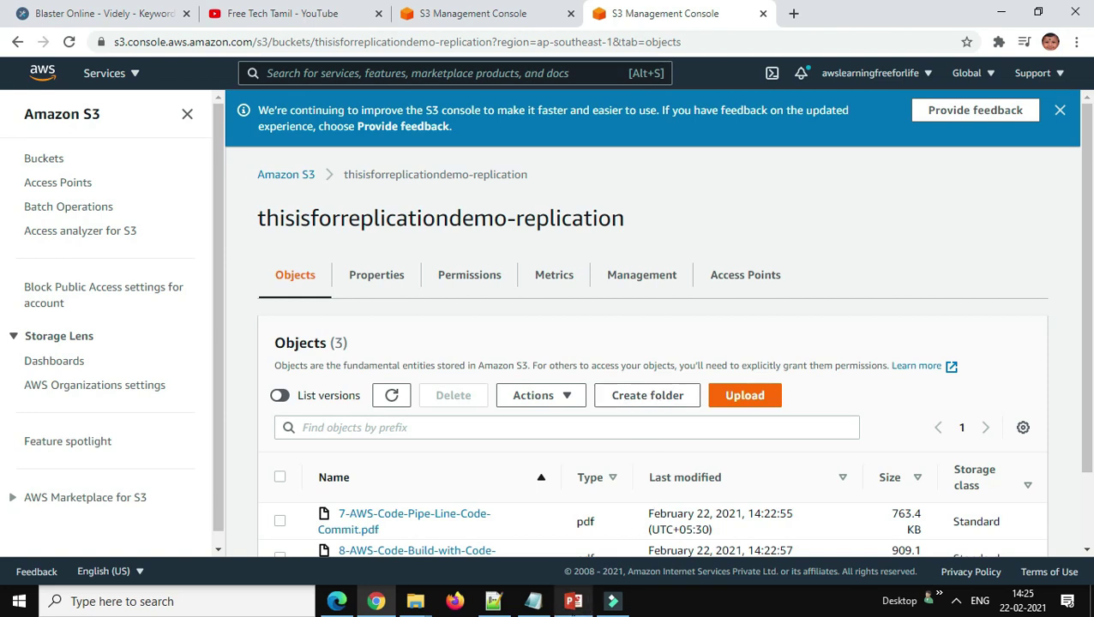
- Switch to the PowerPoint slide show to display the closing slide
left_click(573, 515)
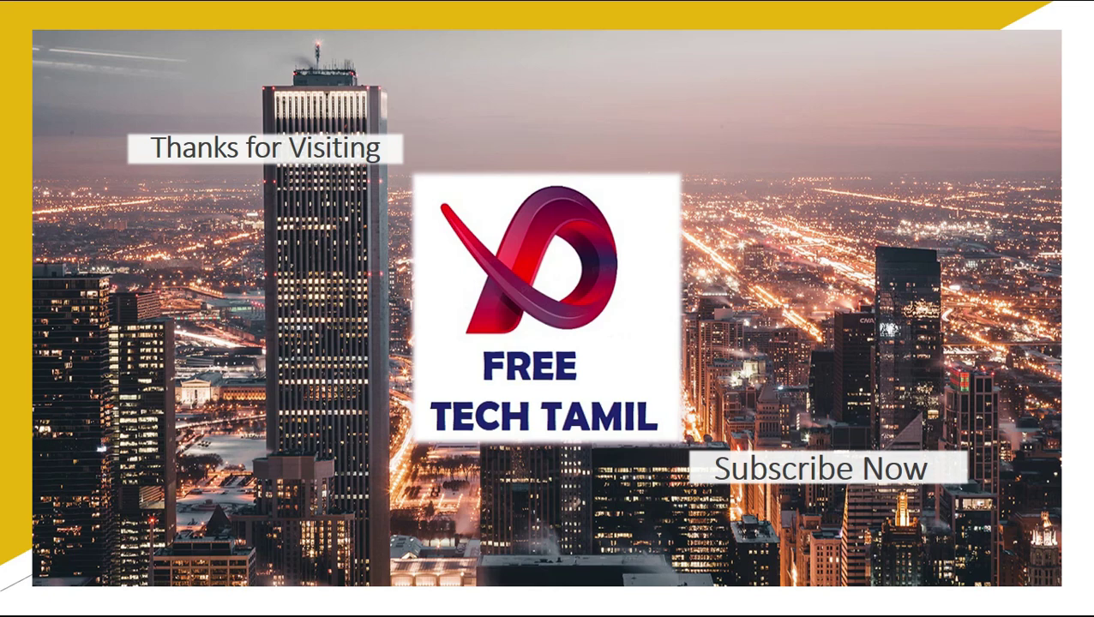